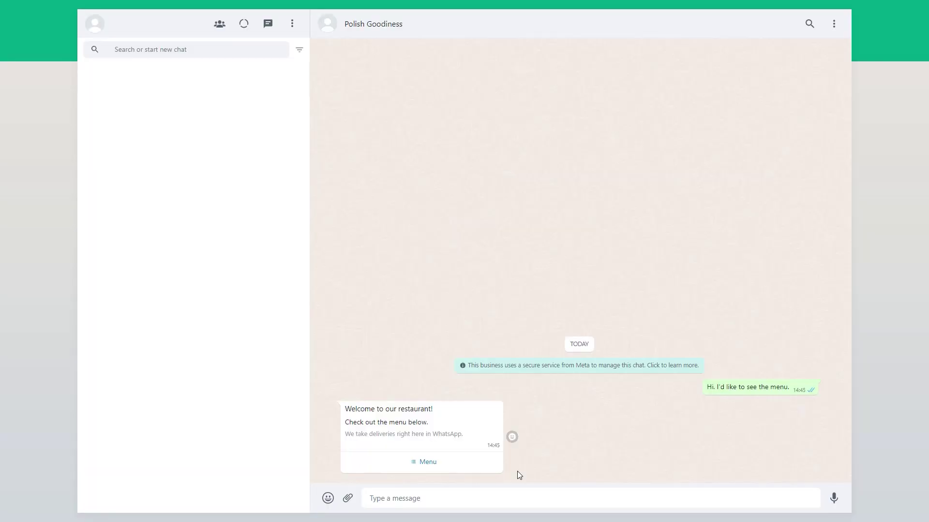
Browse the restaurant's dish list, trying each dish, then close it without sending.
left_click(458, 464)
left_click(454, 115)
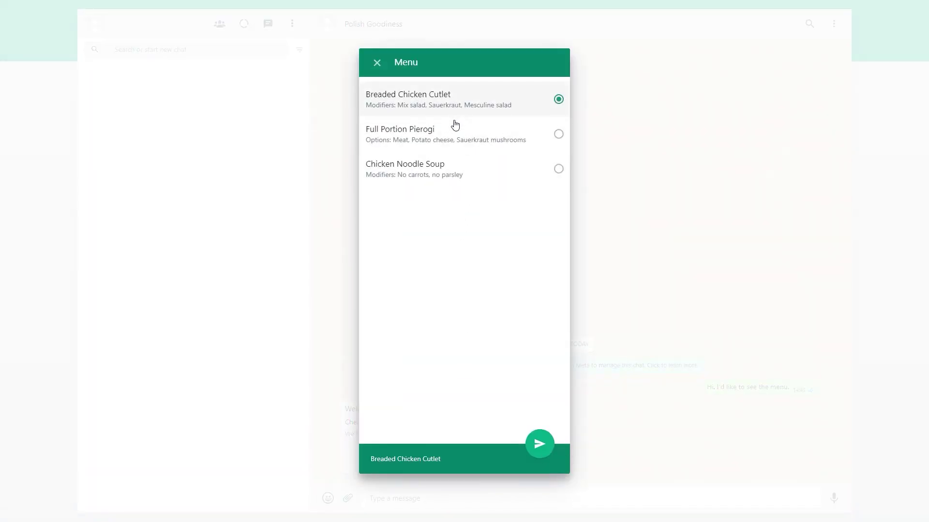
left_click(454, 140)
left_click(453, 184)
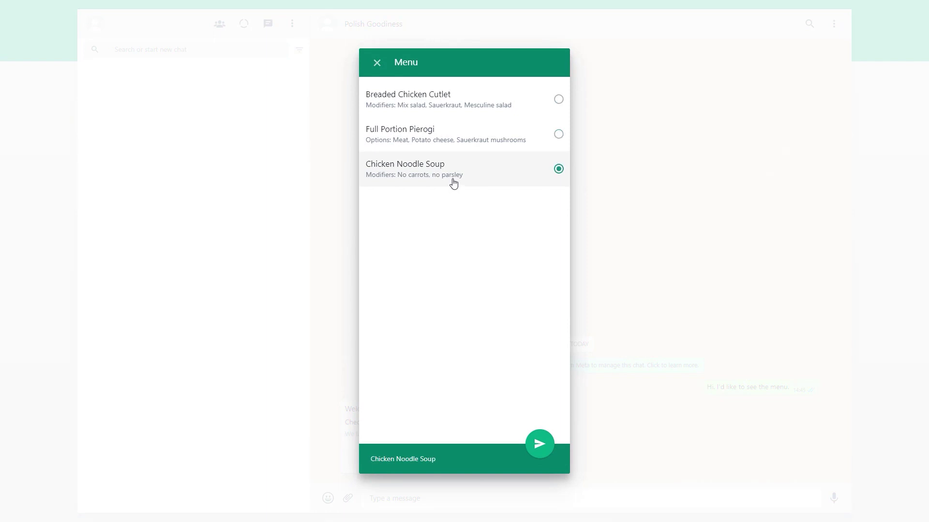
left_click(460, 137)
left_click(457, 112)
left_click(373, 66)
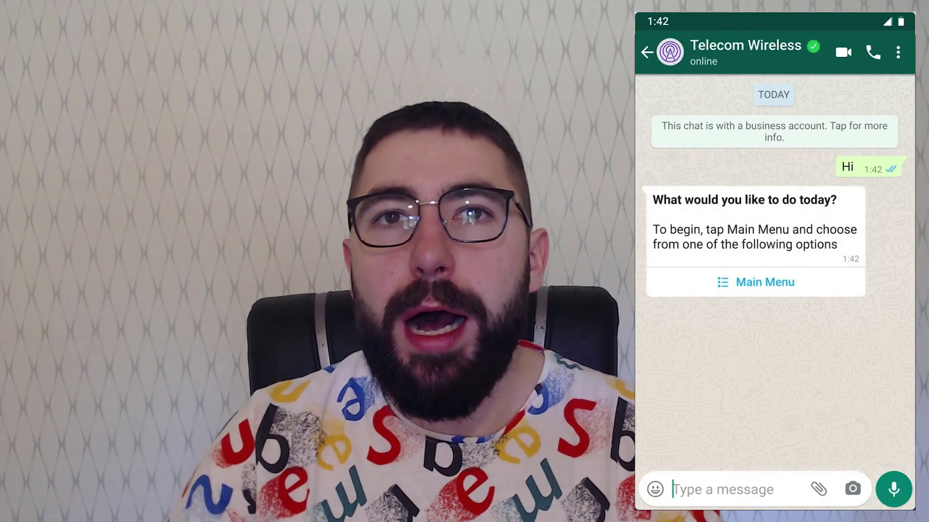
Pick Buy airtime from the Main Menu list and send it.
left_click(755, 282)
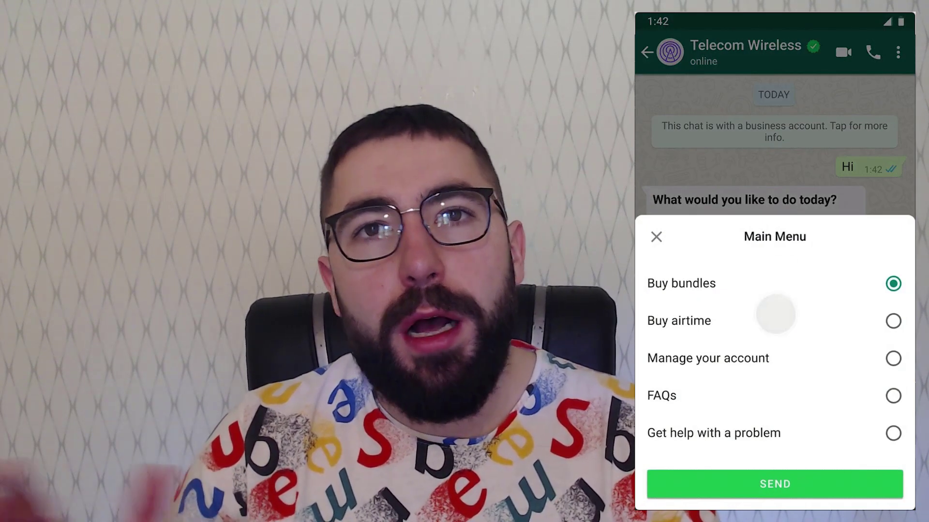
left_click(893, 321)
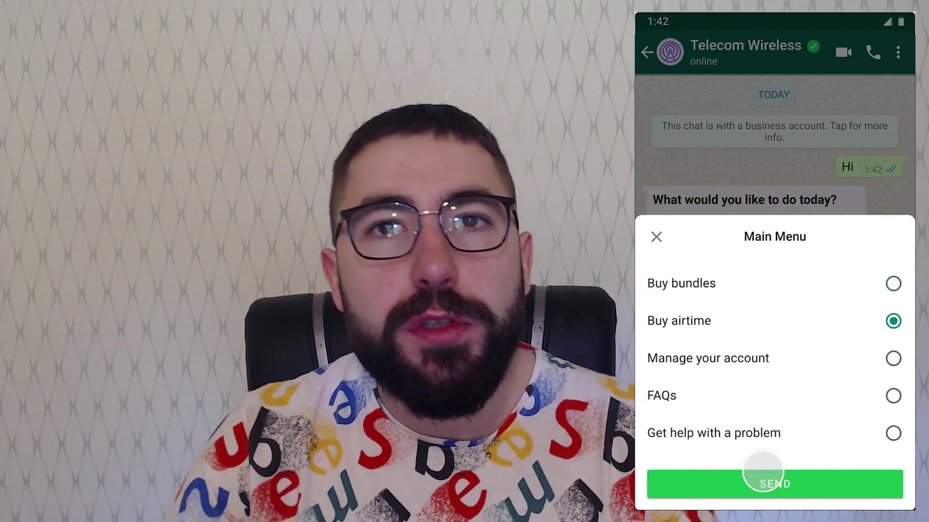
left_click(773, 483)
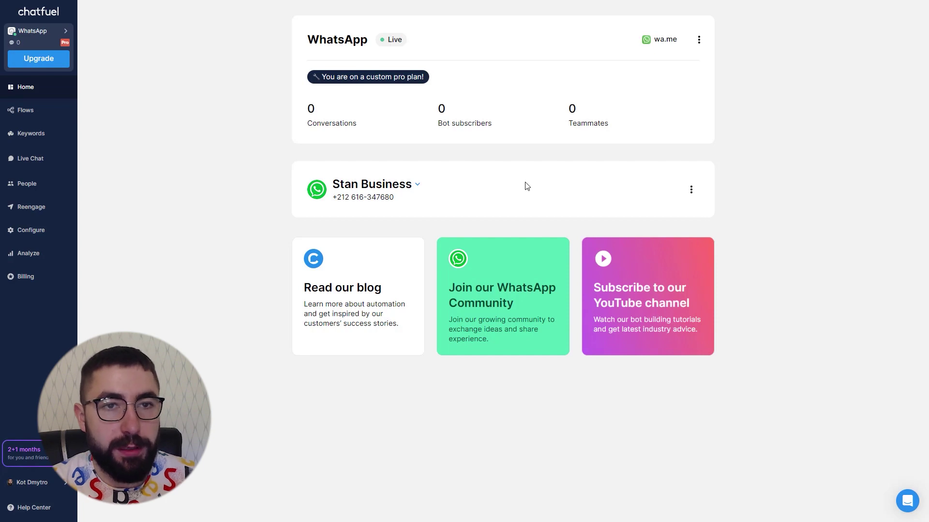
Open the Flows list and briefly expand the Sales Automation Template group.
left_click(31, 116)
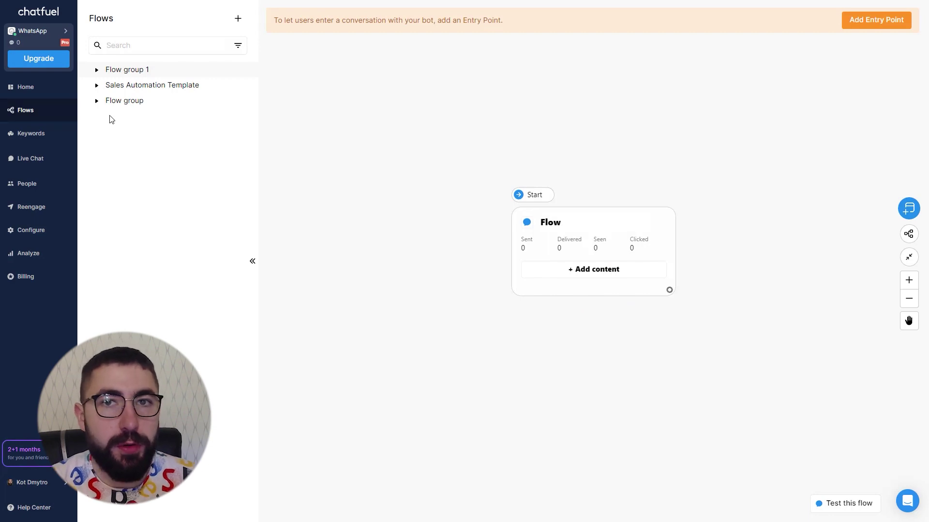
left_click(97, 87)
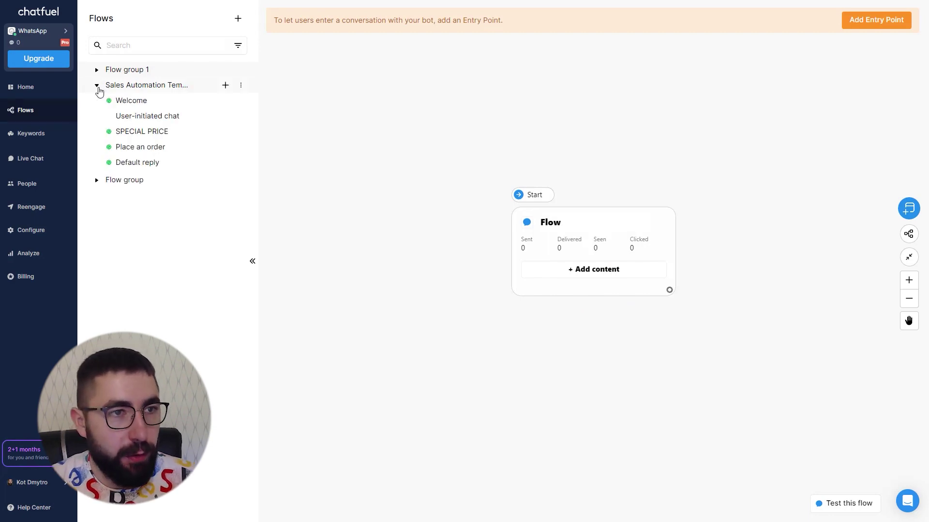
left_click(98, 87)
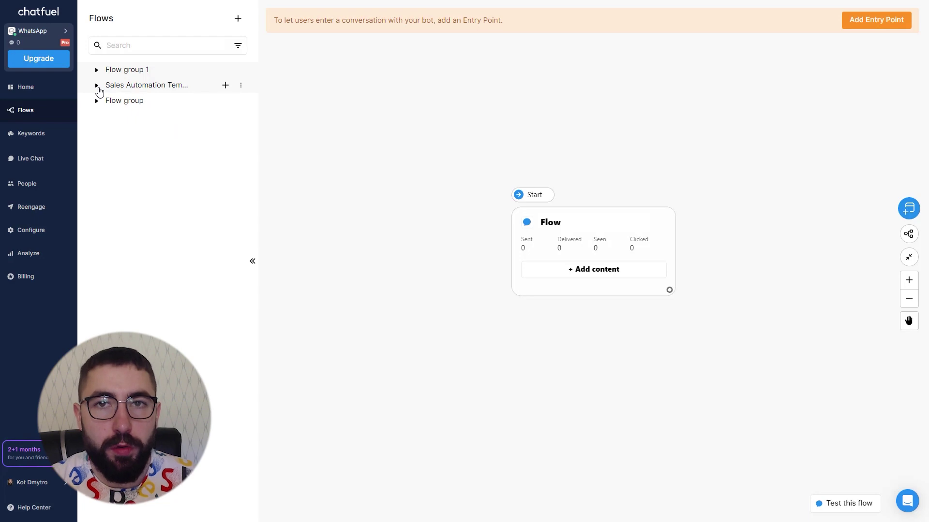
Add a WhatsApp flow with a 'Chat launched by new users' entry point, then collapse the flow list.
left_click(239, 21)
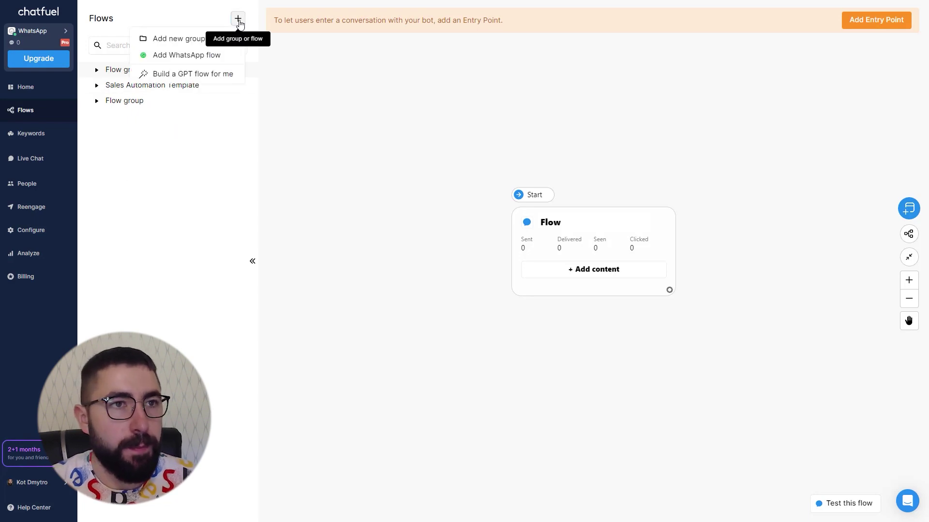
left_click(181, 58)
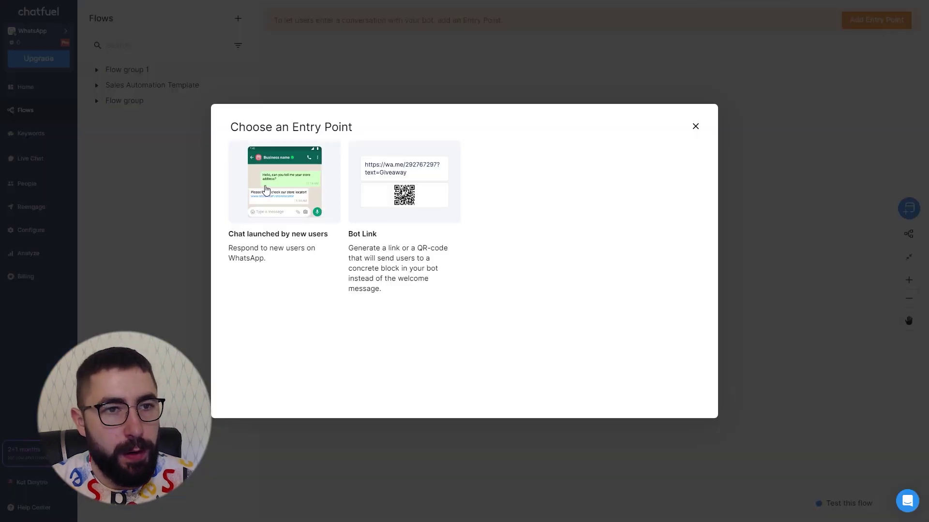
left_click(266, 190)
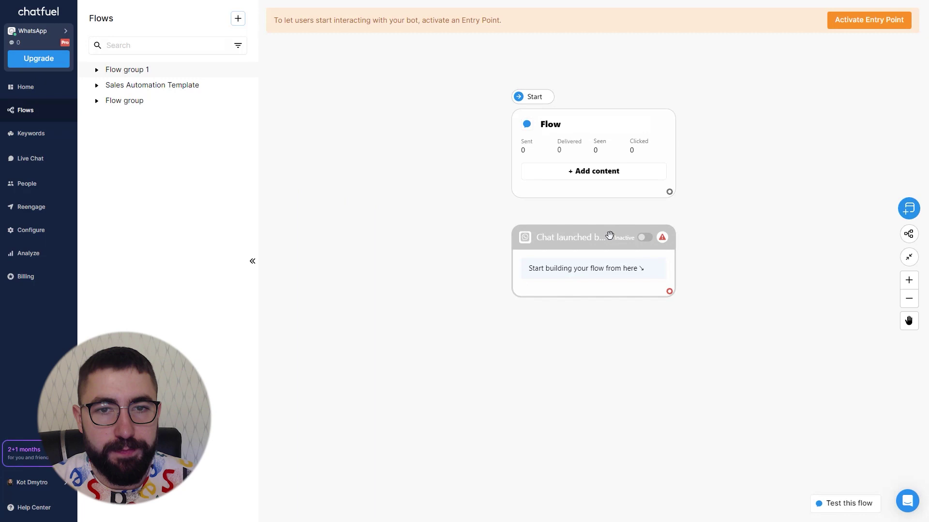
left_click(251, 269)
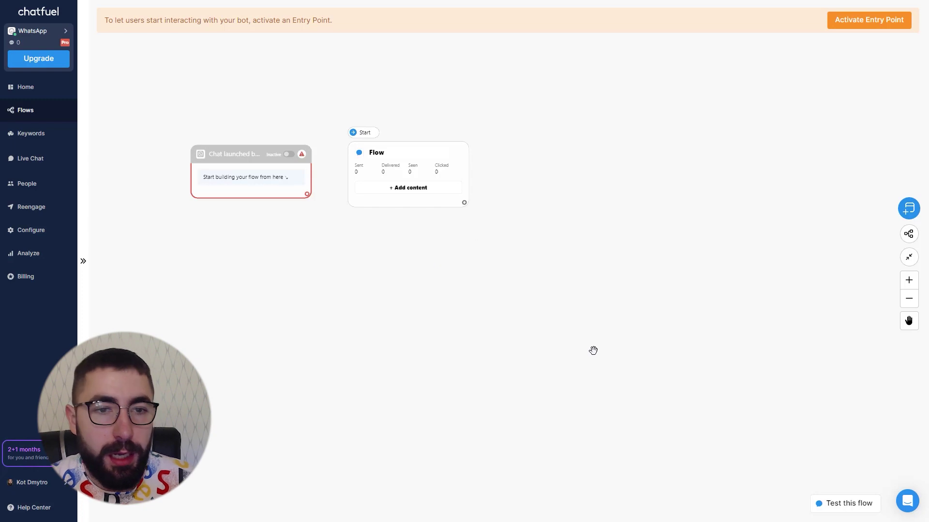
Place a List message block on the canvas via the right-click Content Blocks menu.
right_click(503, 242)
left_click(468, 282)
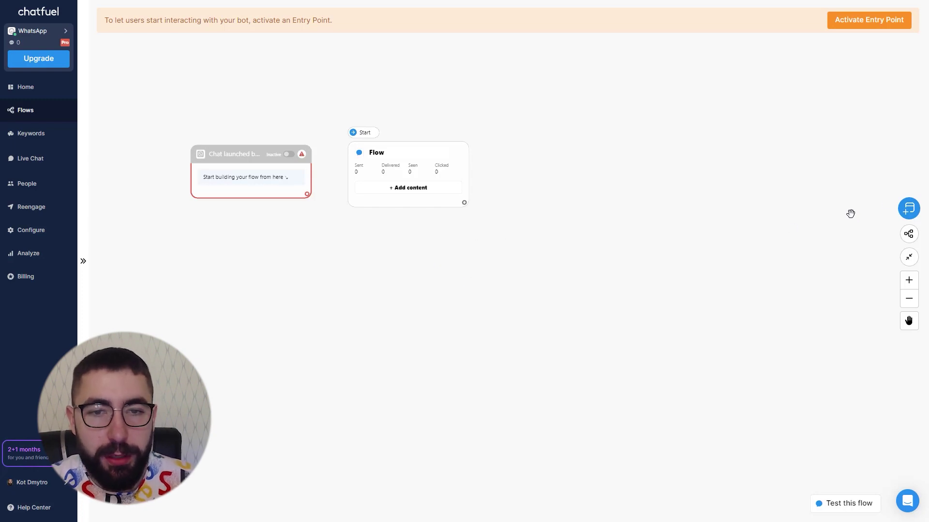
left_click(911, 216)
right_click(451, 247)
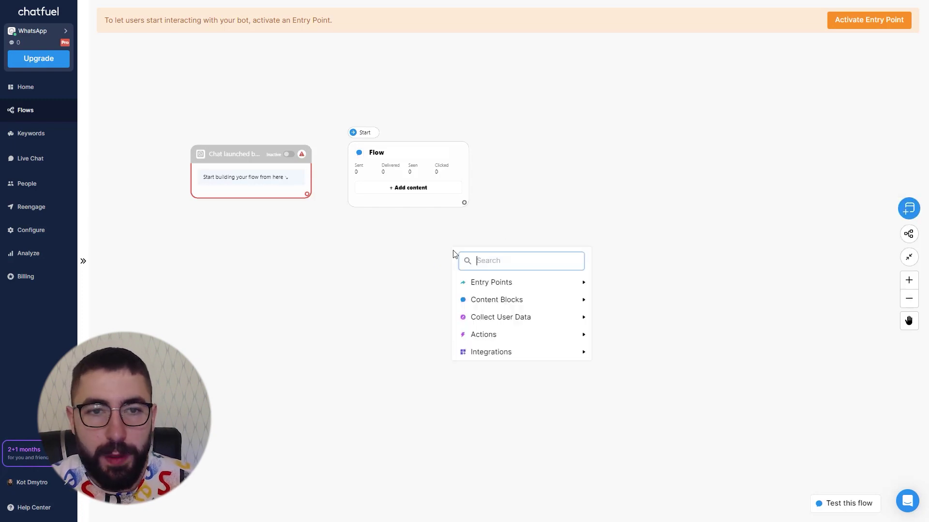
mouse_move(484, 301)
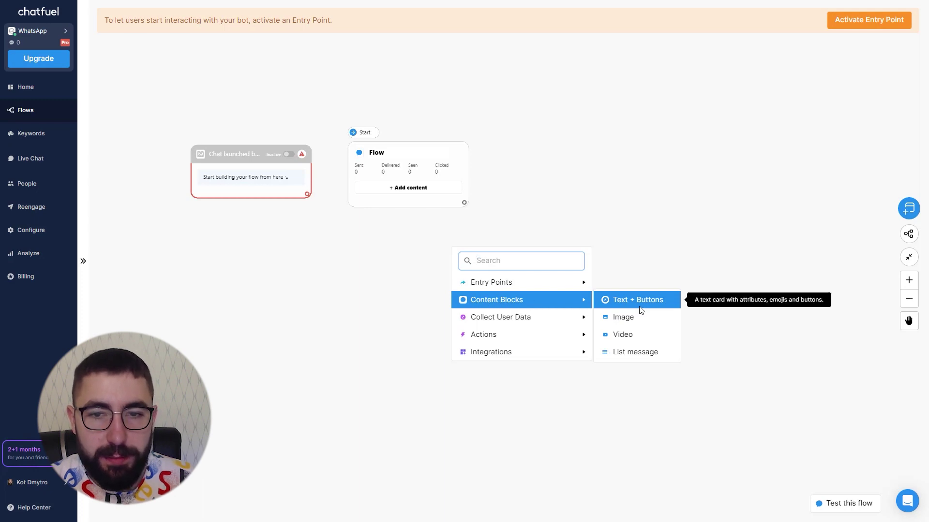
left_click(636, 354)
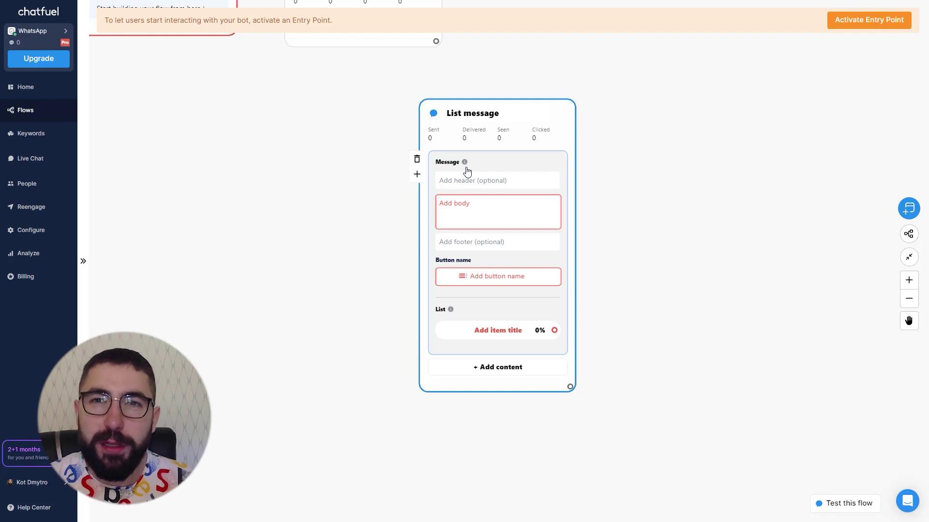
Enter 'Check out the menu below.' as the list body and 'Menu' as the button name.
left_click(472, 212)
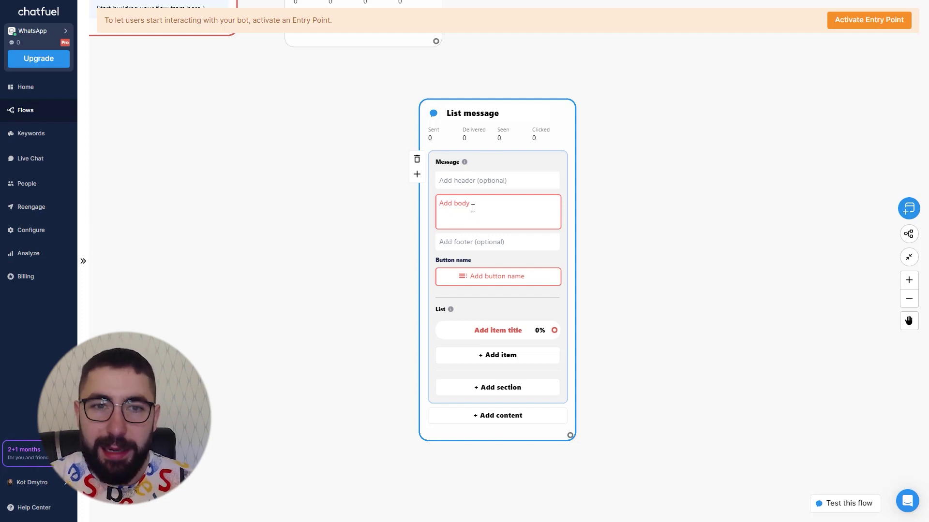
left_click(473, 209)
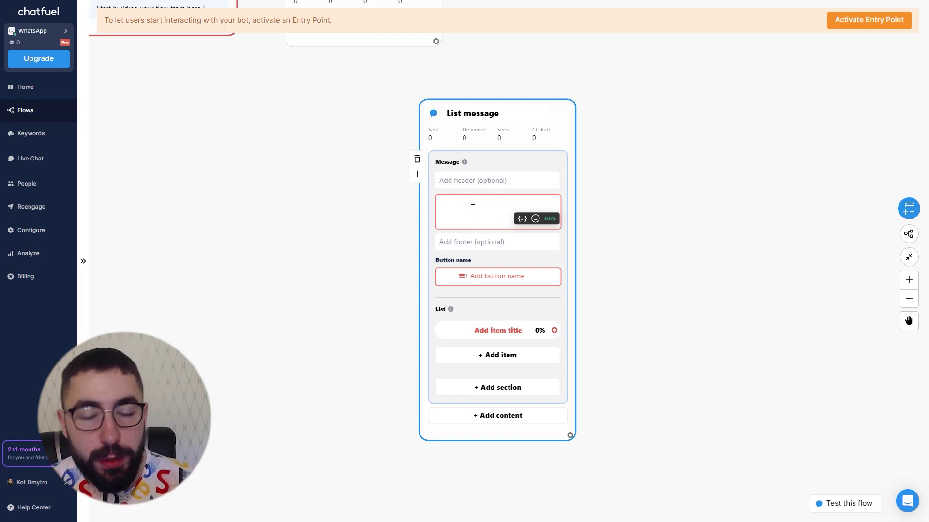
type("Check ")
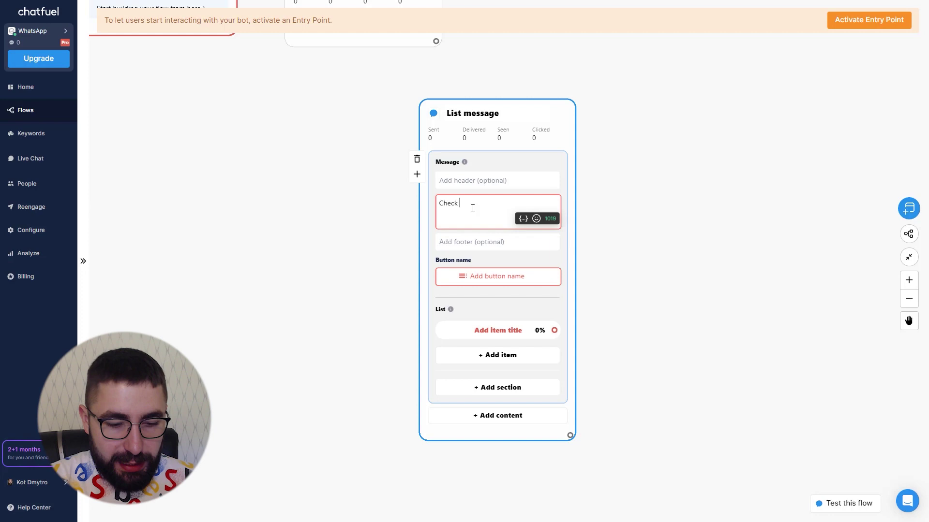
type("out the")
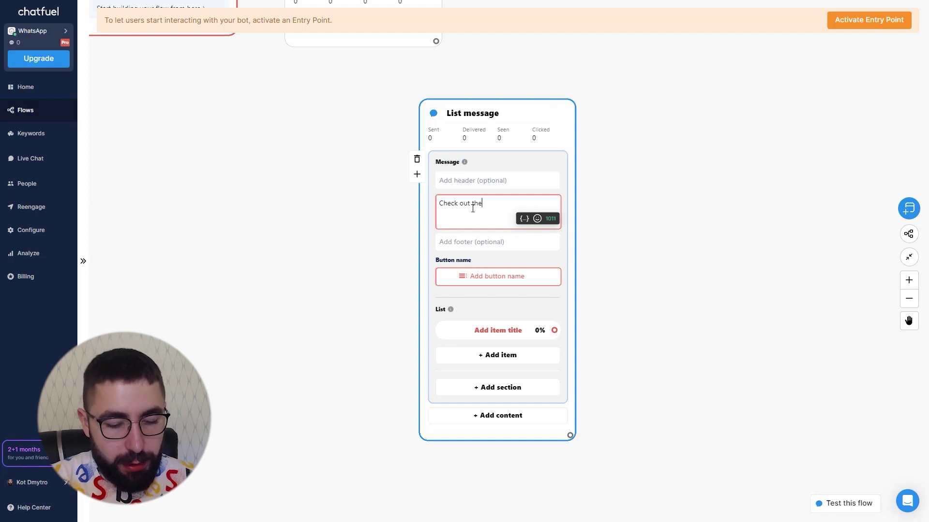
type(" menu below.")
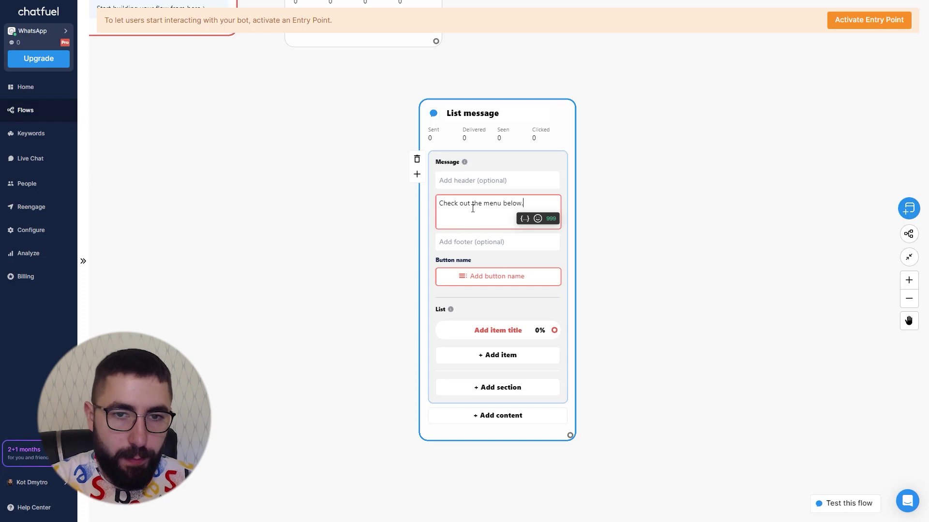
left_click(501, 274)
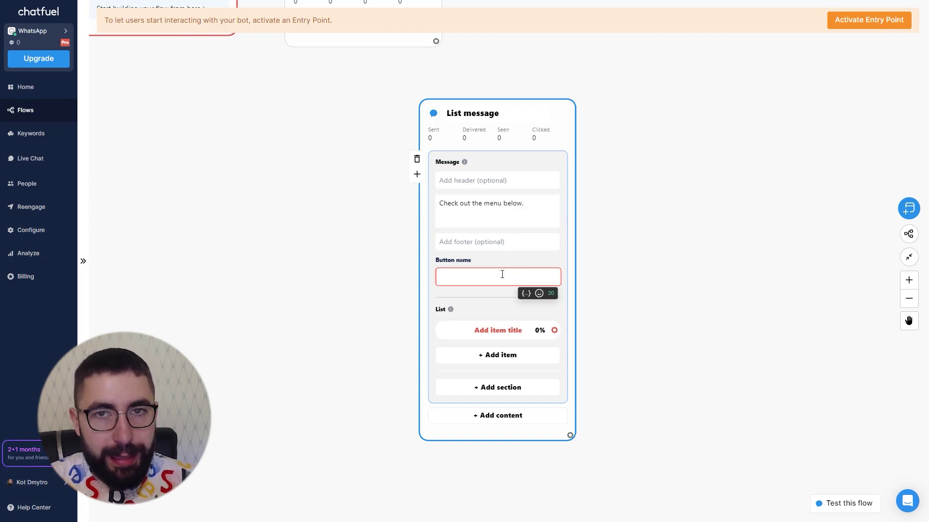
type("Menu")
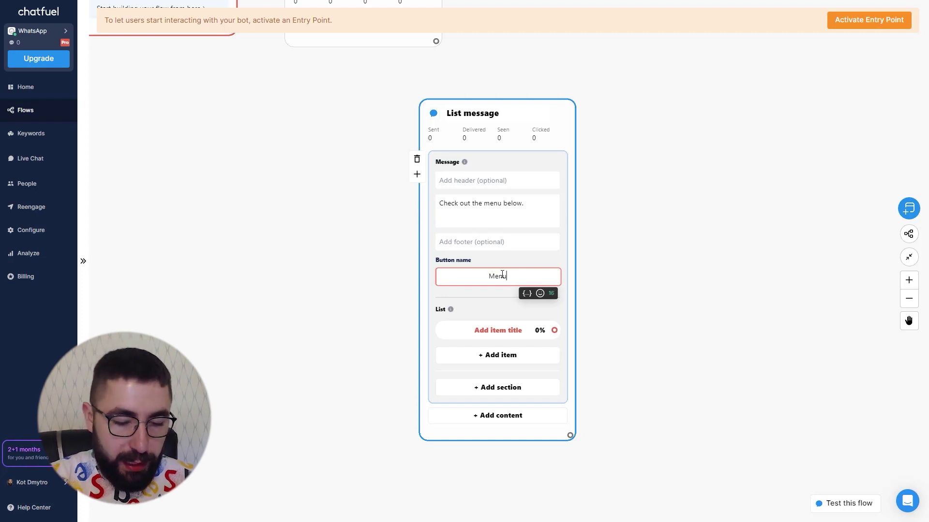
left_click(590, 228)
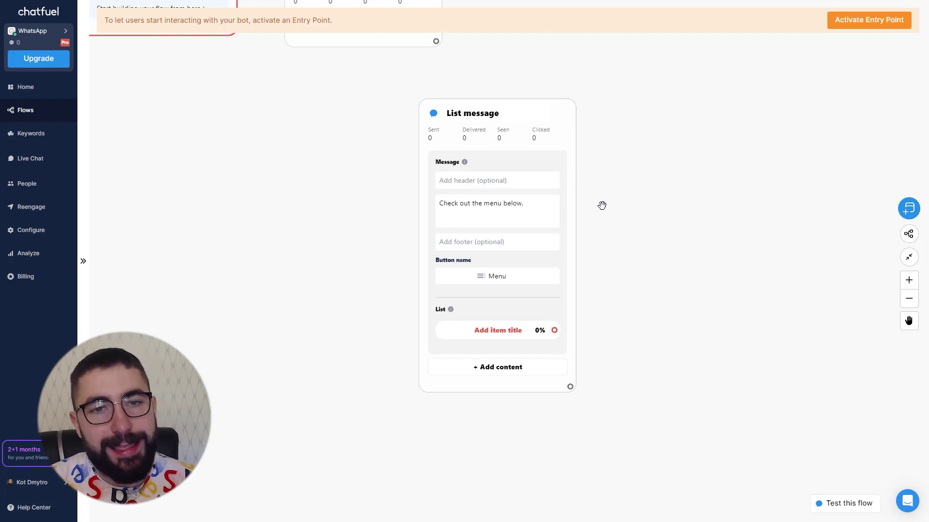
Set the list header to 'Welcome to our restaurant' and footer to 'We take deliveries right here in WhatsApp.'.
left_click(479, 184)
left_click(470, 181)
type("W")
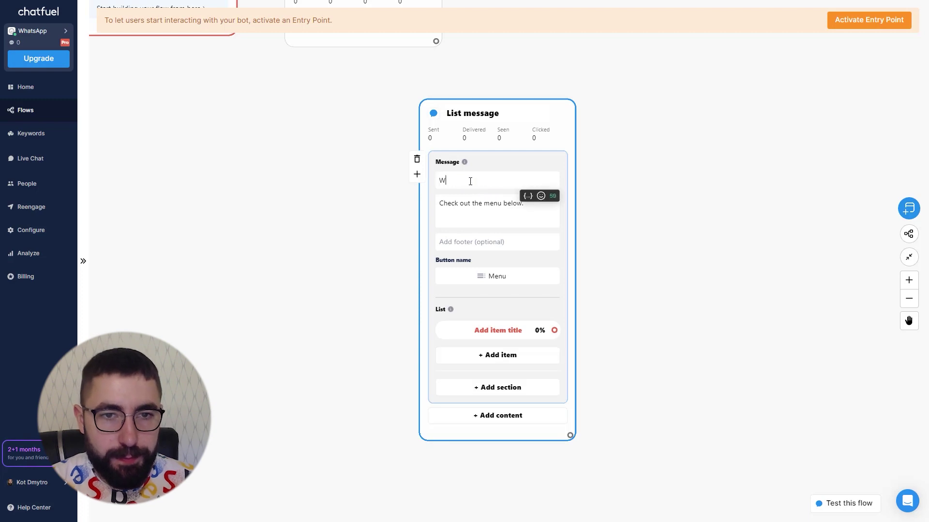
type("elcome to our ")
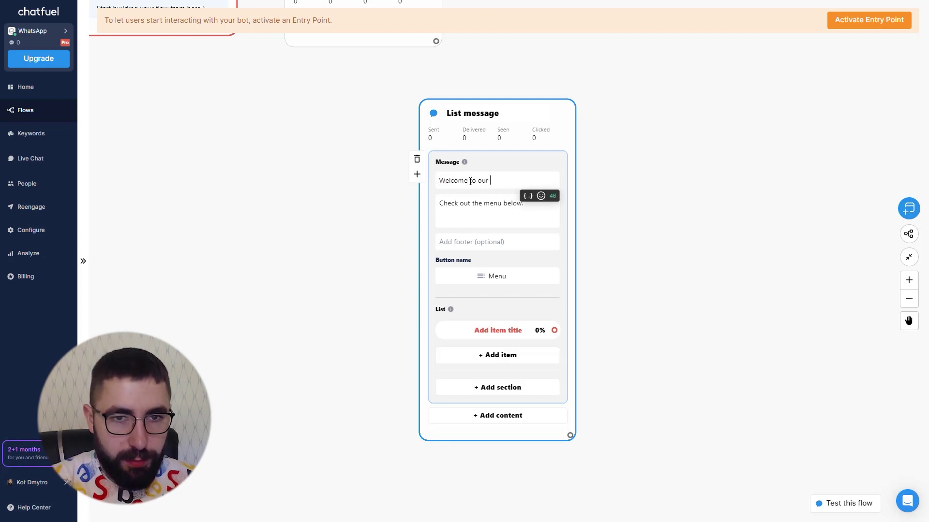
type("restaurant!")
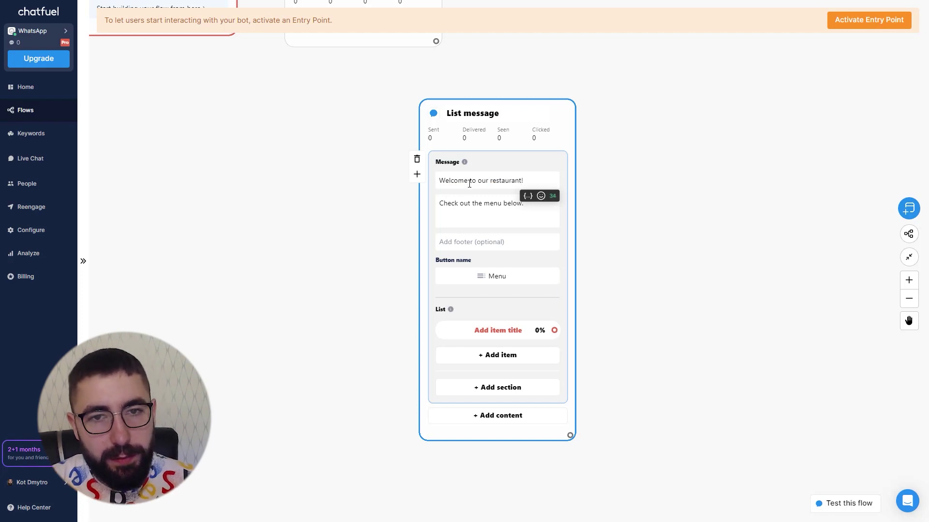
left_click(467, 242)
type("We t")
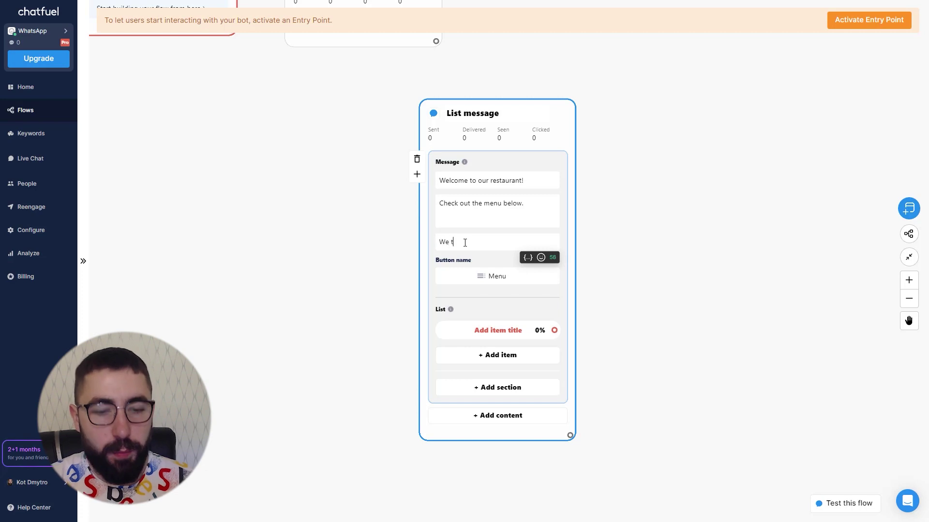
type("ake delive")
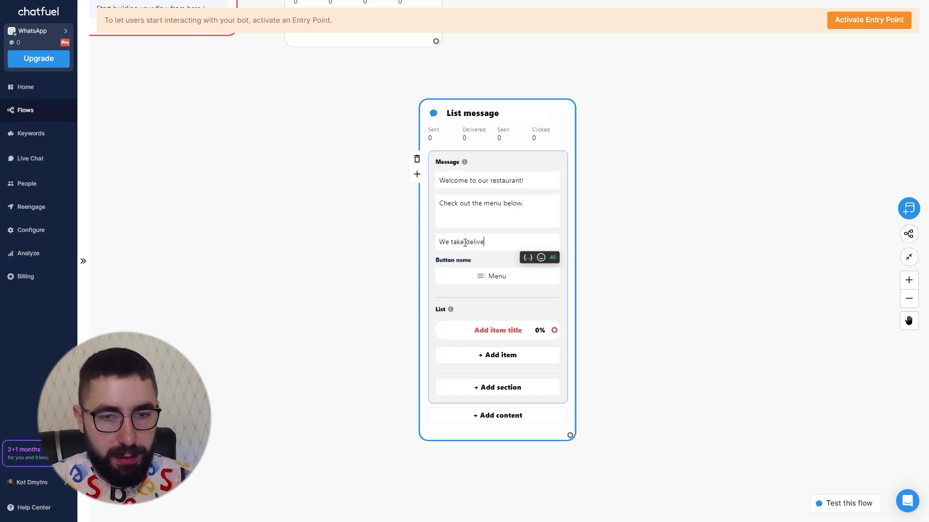
type("ri")
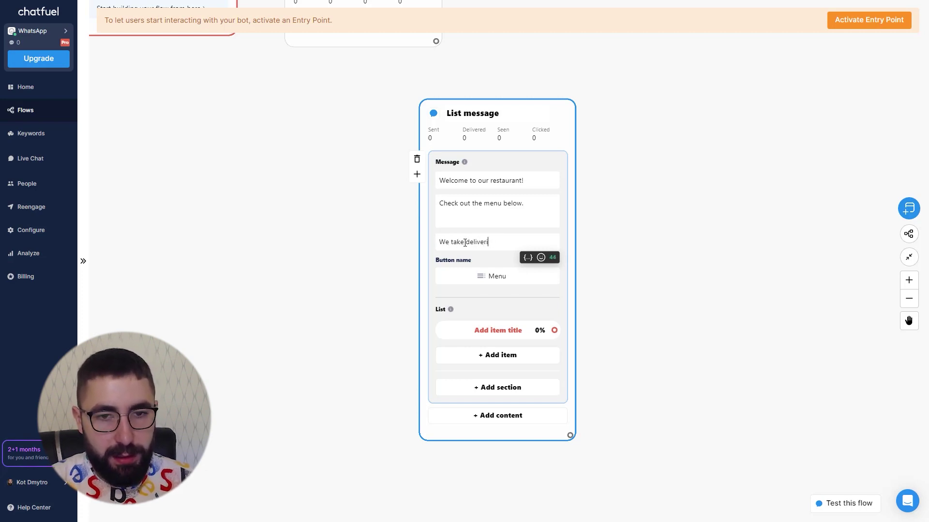
type("es  rig")
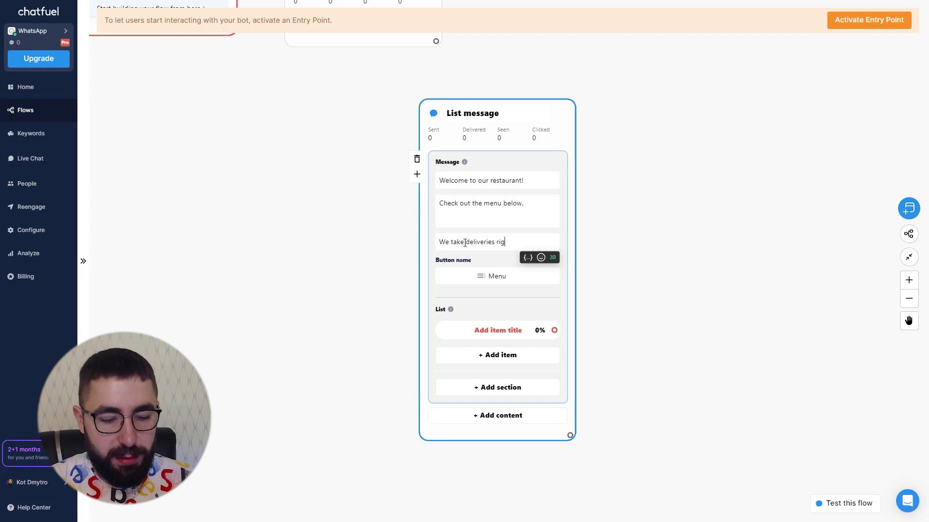
type("ht here in W")
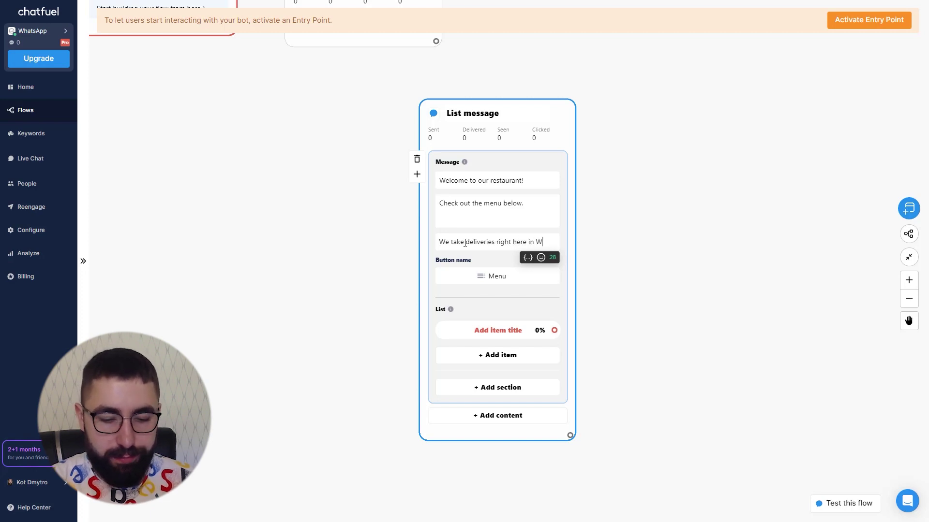
type("hatsApp.")
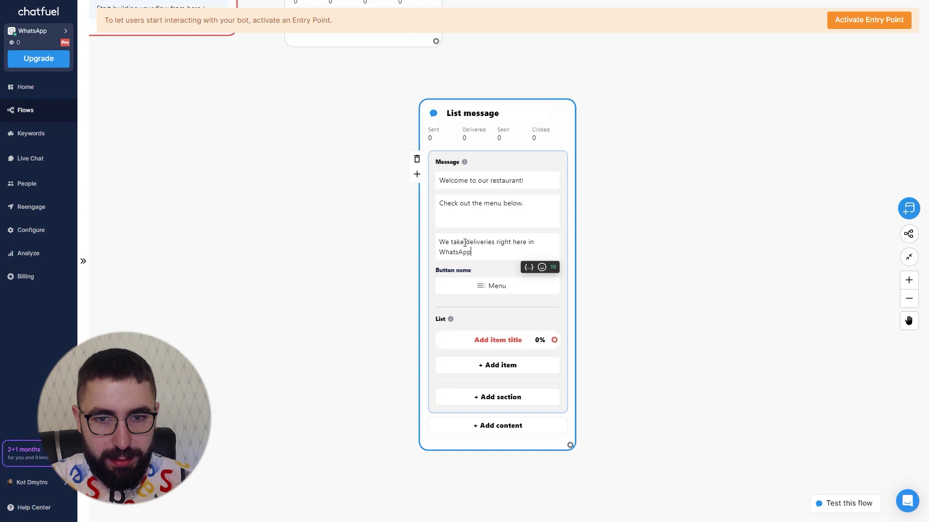
left_click(610, 235)
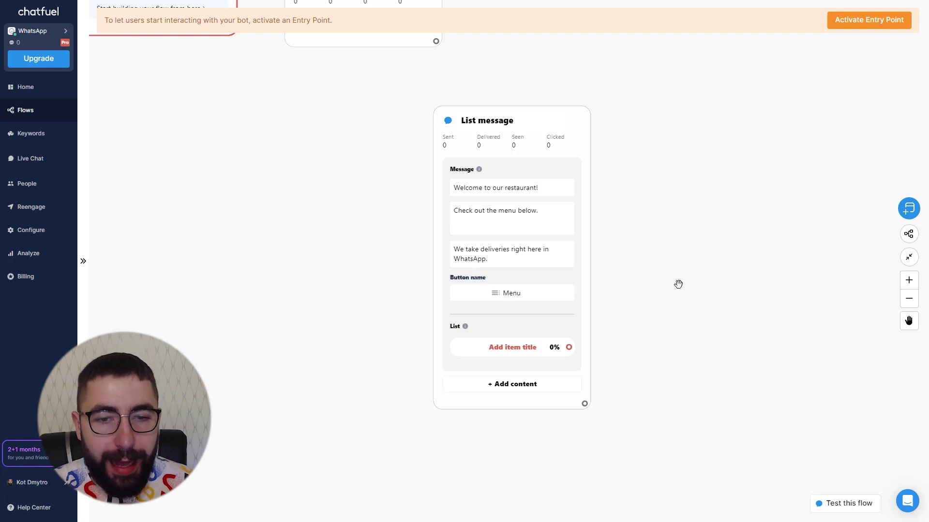
left_click(526, 346)
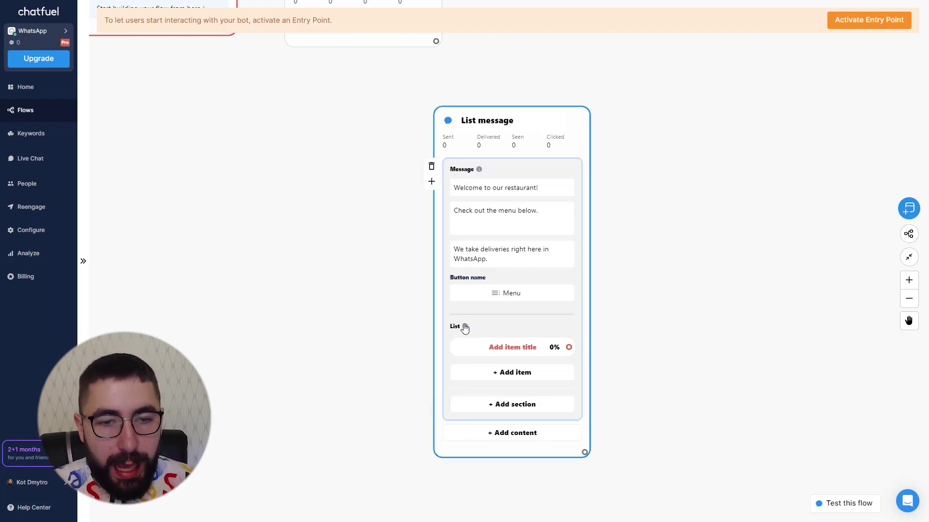
Paste three item titles from the notes: Breaded Chicken Cutlet, Full Portion Pierogi, Chicken Noodle Soup.
mouse_move(466, 328)
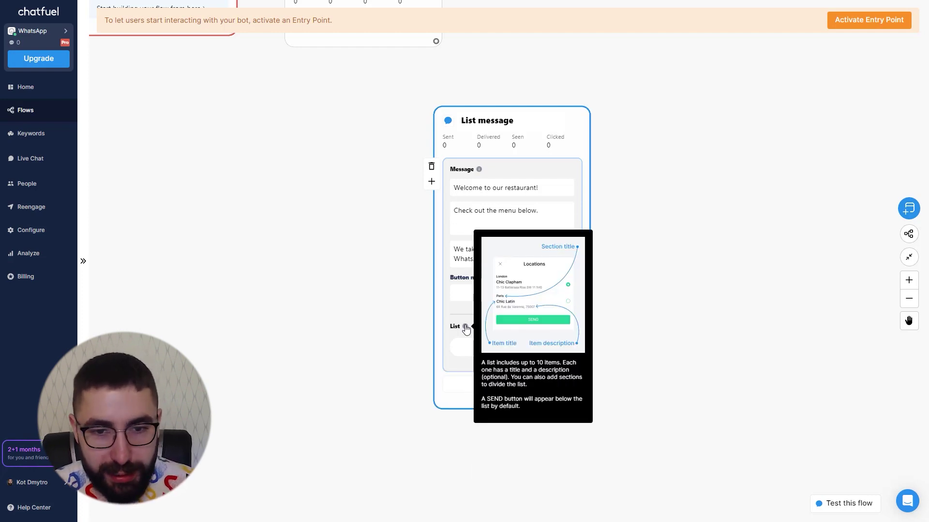
key("alt+Tab")
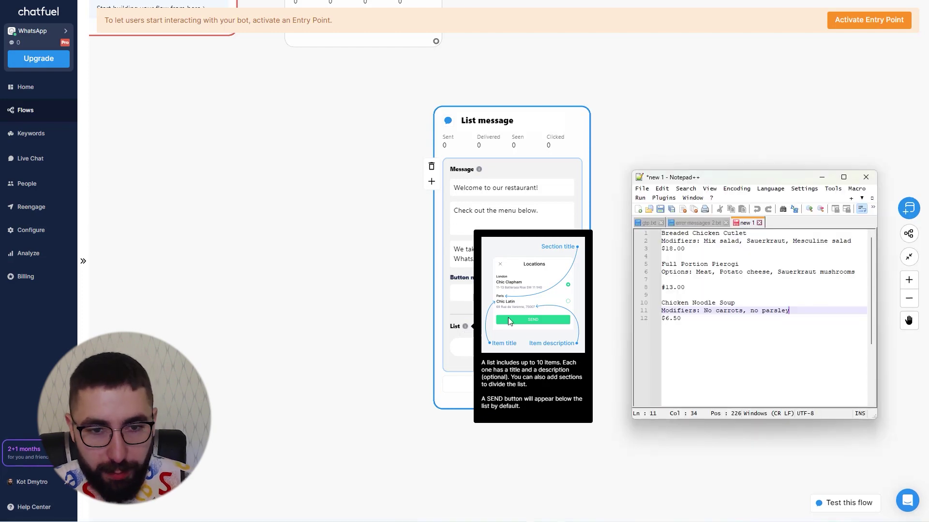
left_click(714, 249)
left_click_drag(761, 236, 661, 234)
key("ctrl+c")
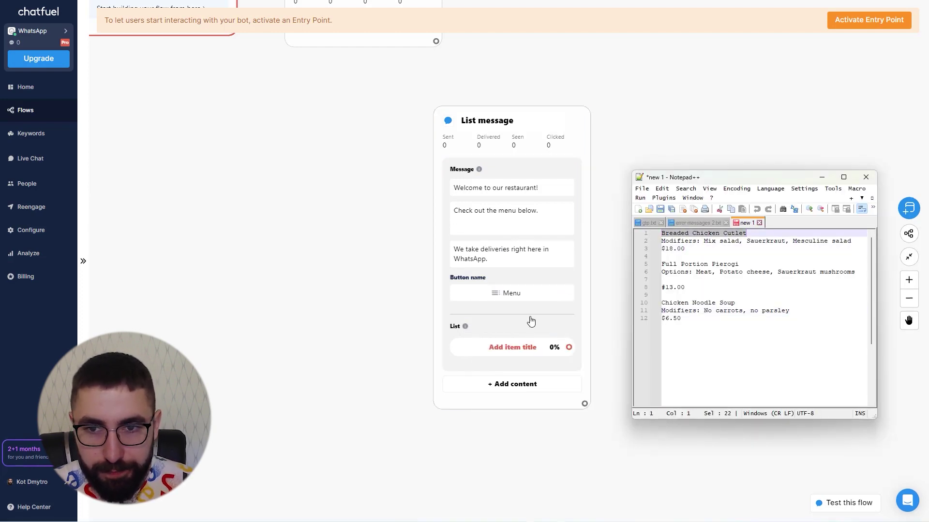
left_click(527, 348)
key("ctrl+v")
key("alt+Tab")
triple_click(733, 265)
key("ctrl+c")
left_click(503, 372)
key("ctrl+v")
key("alt+Tab")
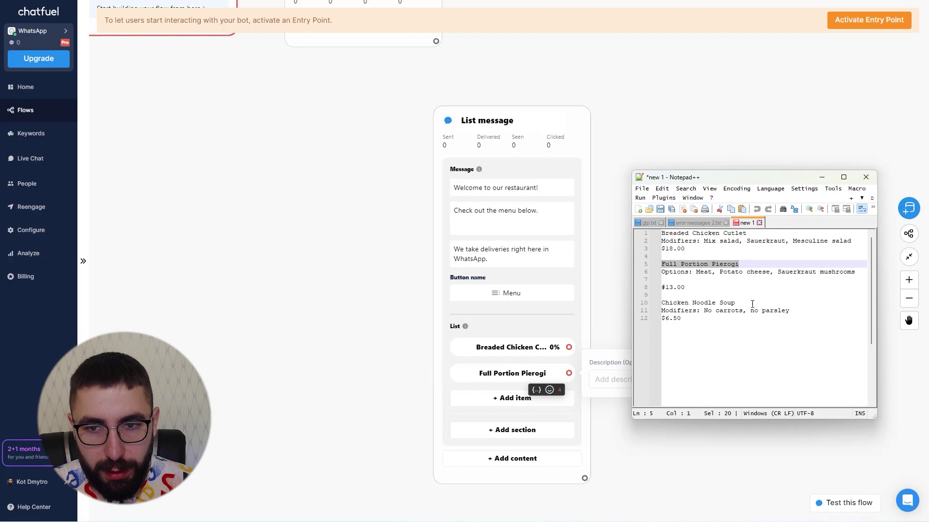
triple_click(702, 303)
key("ctrl+c")
left_click(509, 401)
key("ctrl+v")
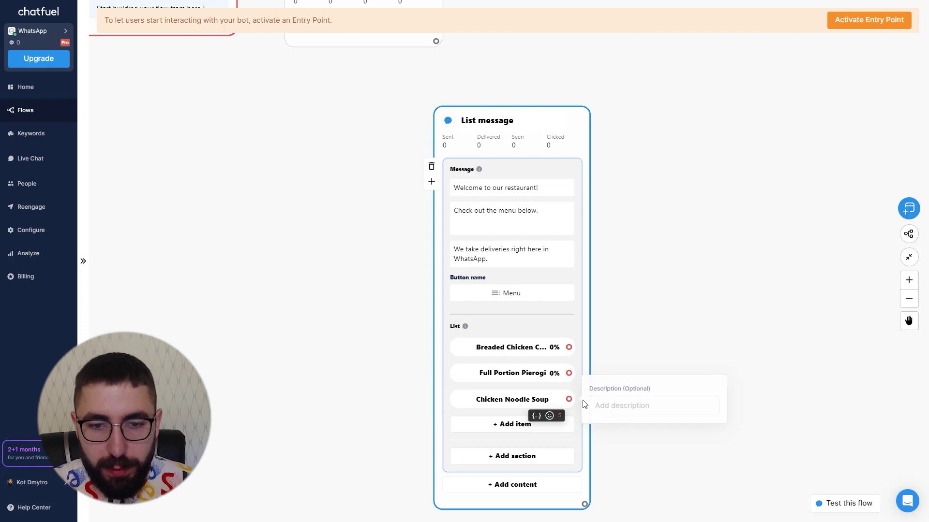
Paste each dish's modifiers or options line from the notes as its item description.
left_click(509, 344)
key("alt+Tab")
key("alt+Tab")
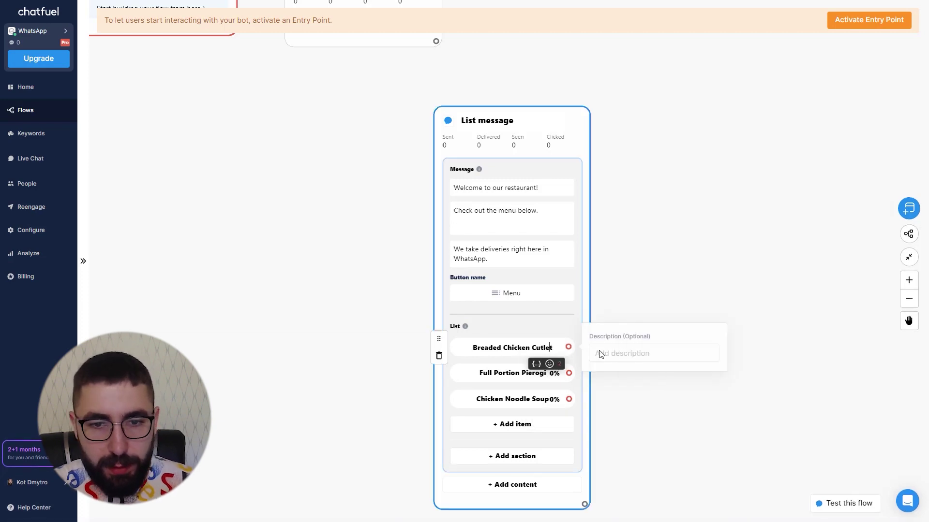
key("ctrl+v")
key("alt+Tab")
key("ctrl+c")
left_click_drag(662, 272, 661, 319)
key("alt+Tab")
left_click(513, 373)
key("ctrl+v")
key("alt+Tab")
key("ctrl+c")
key("alt+Tab")
left_click(512, 405)
key("ctrl+v")
left_click(690, 339)
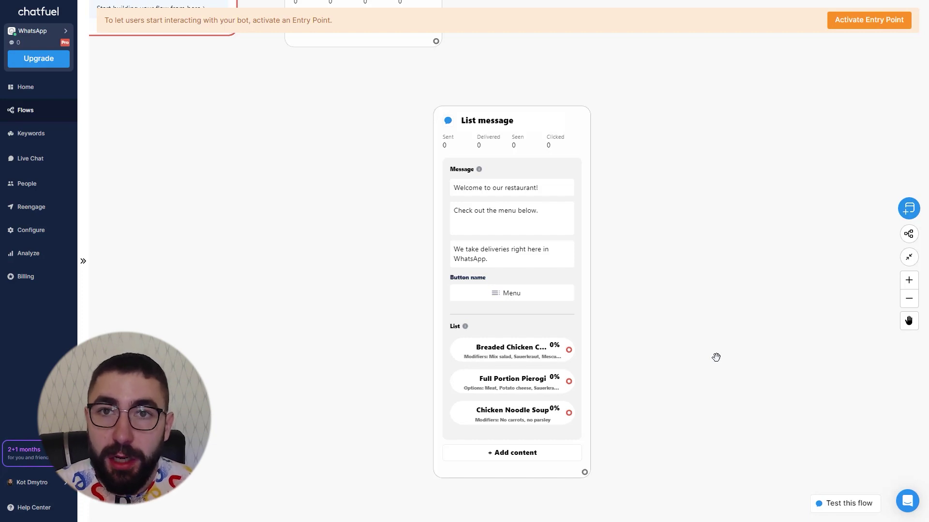
Divide the list into sections titled 'Main course' and 'Deserts'.
scroll(631, 276, "down", 2)
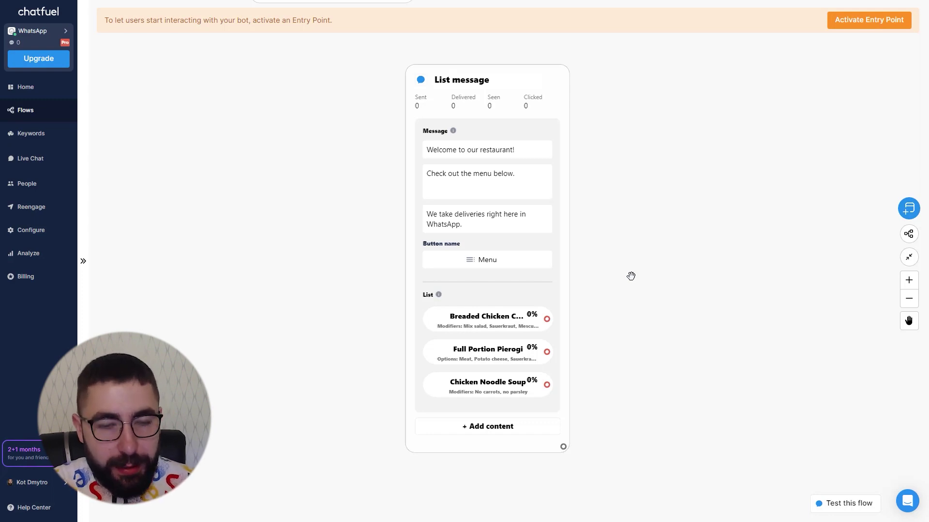
left_click(512, 296)
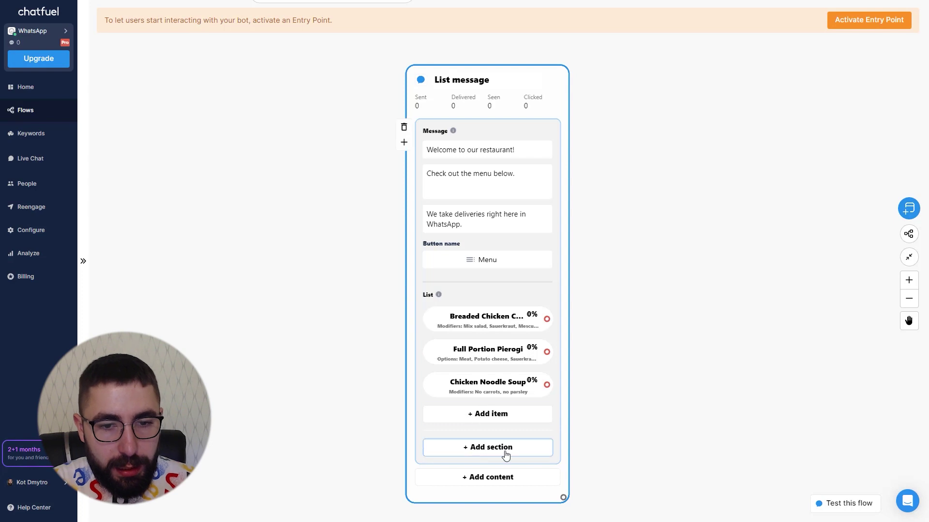
left_click(479, 447)
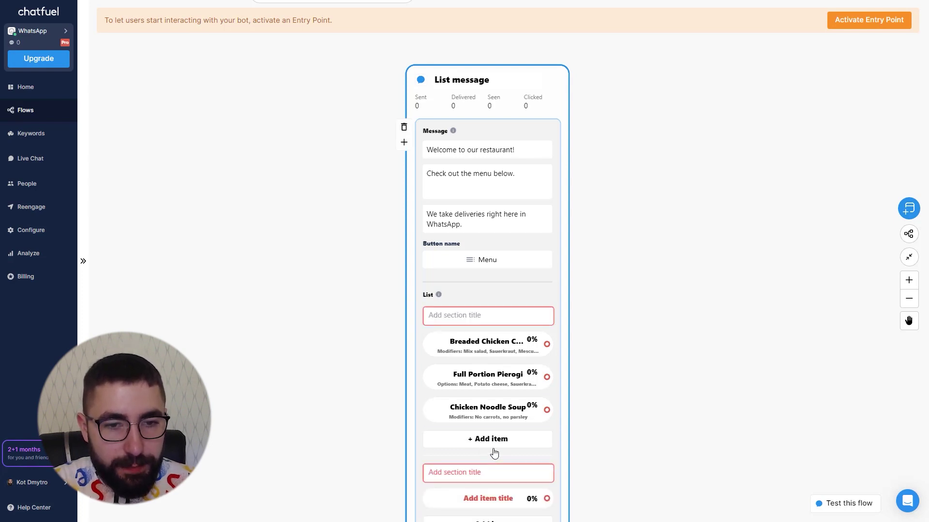
scroll(492, 452, "down", 3)
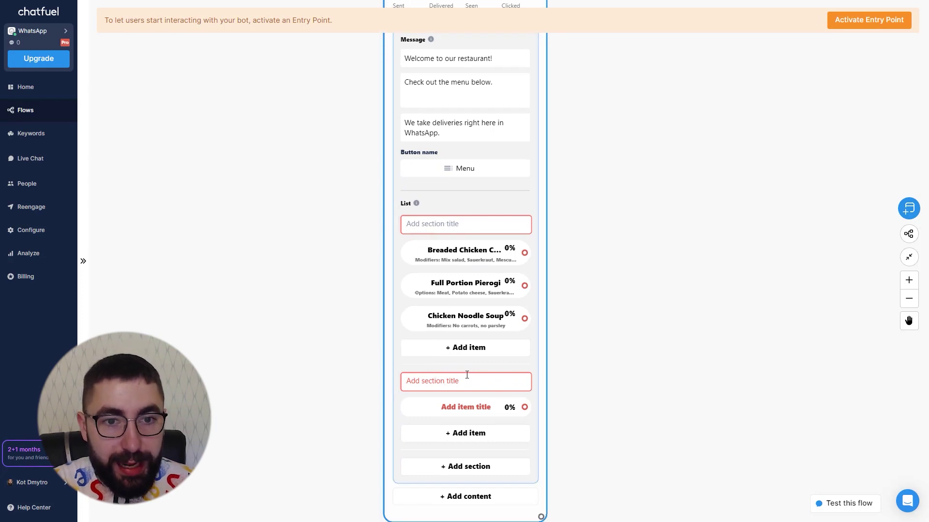
left_click(455, 225)
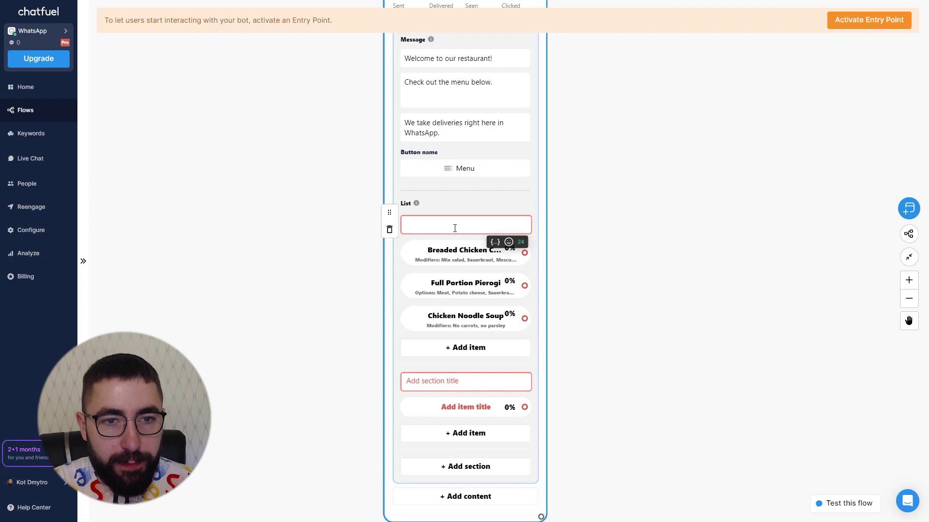
type("Main course")
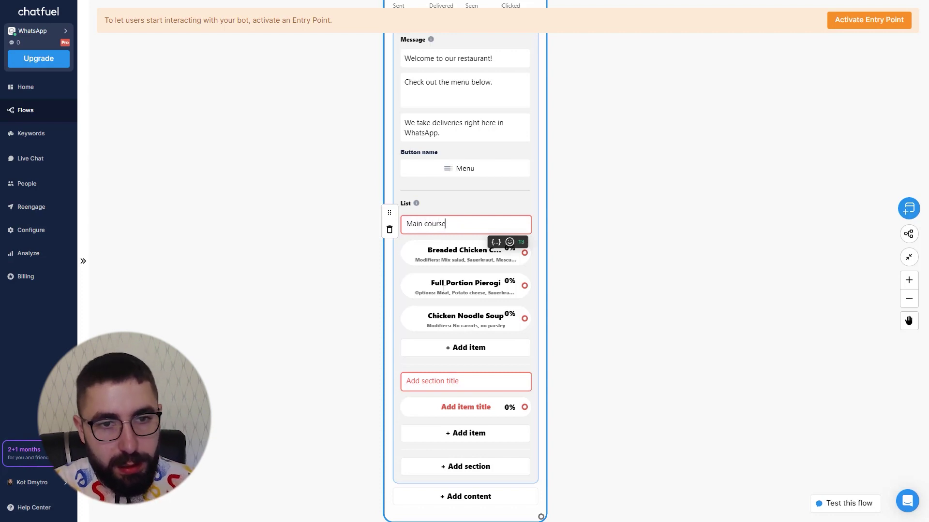
left_click(455, 383)
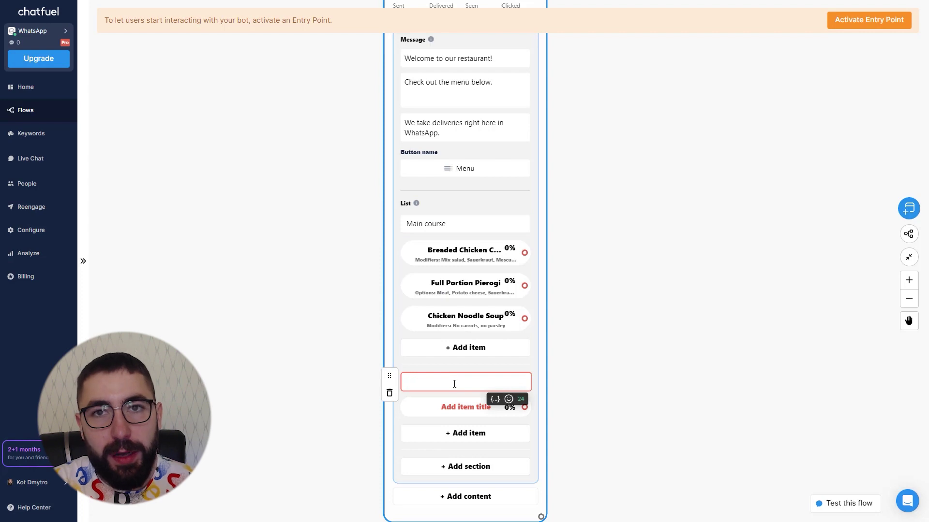
type("Deserts")
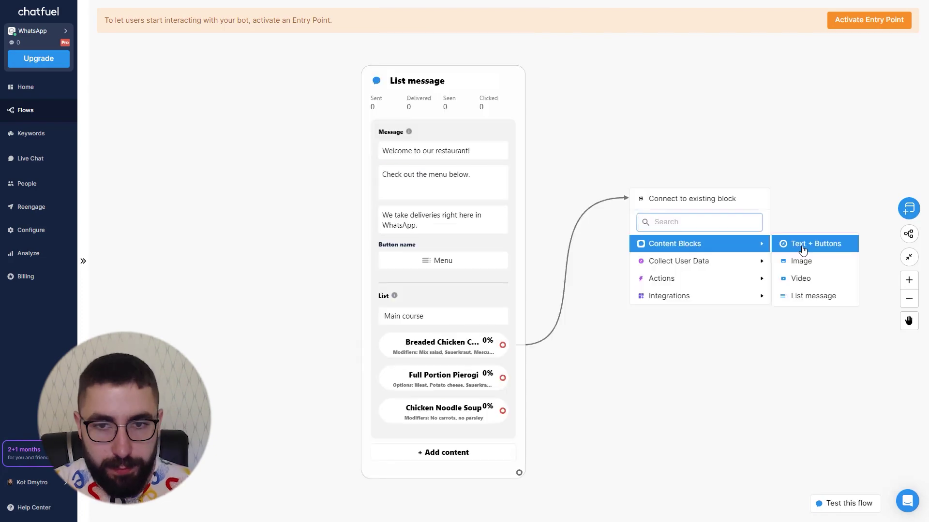
Add a text reply block for the first dish and place a Bot Link entry point.
left_click(811, 242)
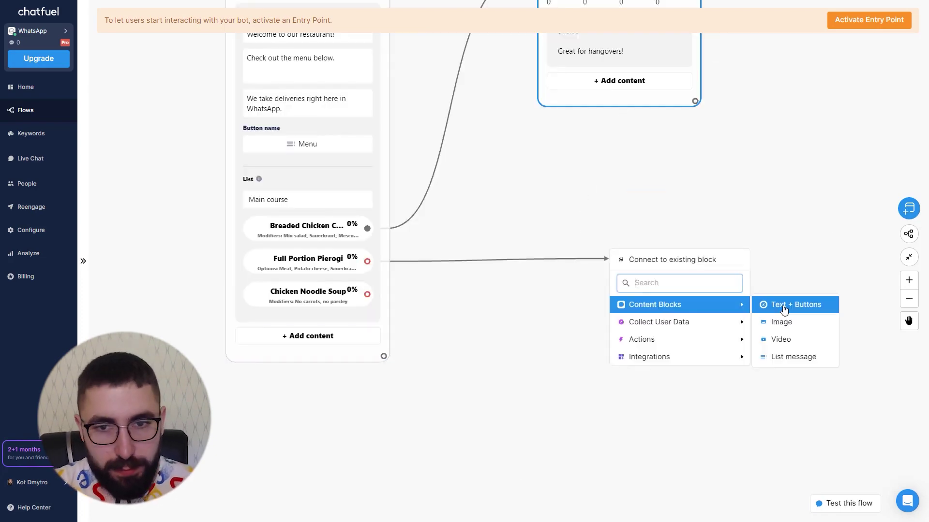
left_click(784, 305)
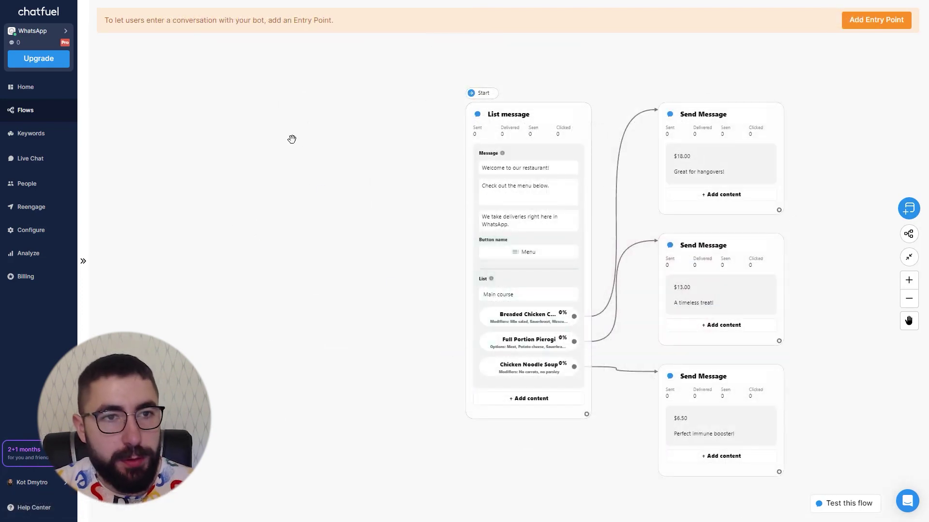
left_click(292, 140)
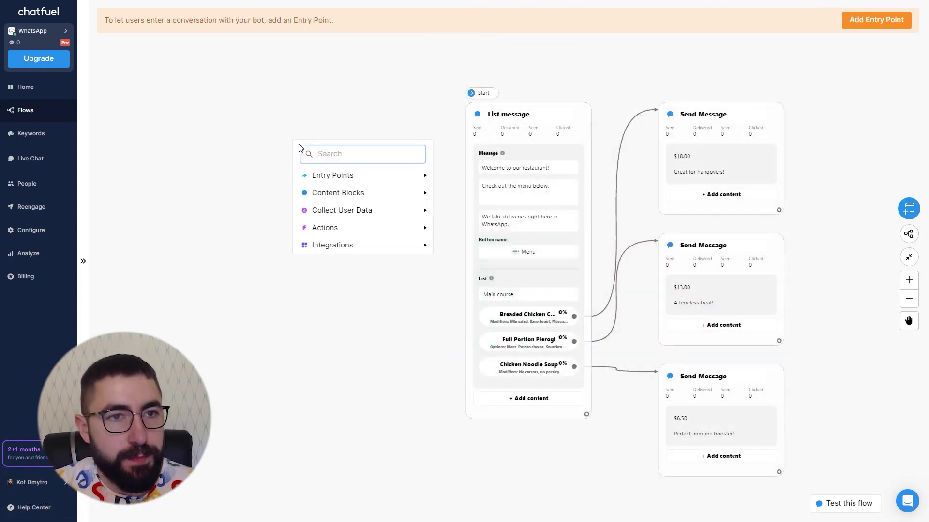
mouse_move(326, 178)
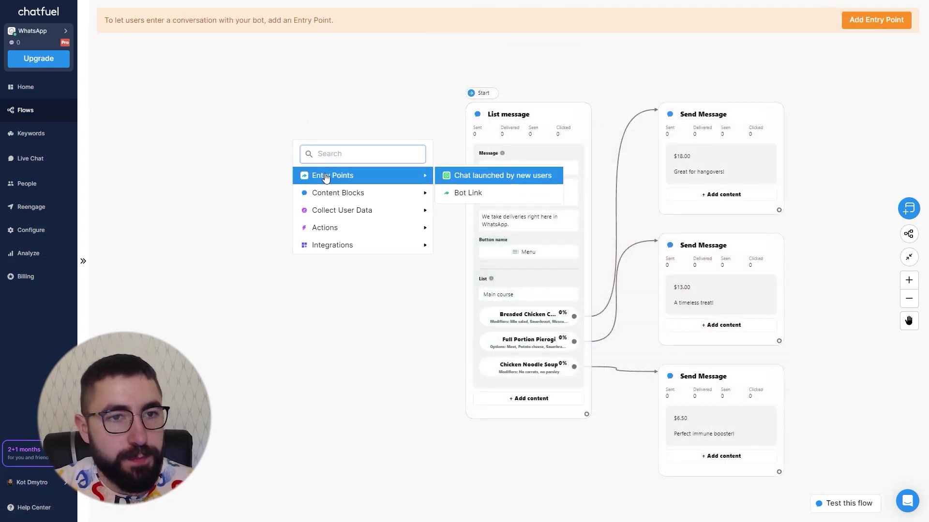
left_click(467, 192)
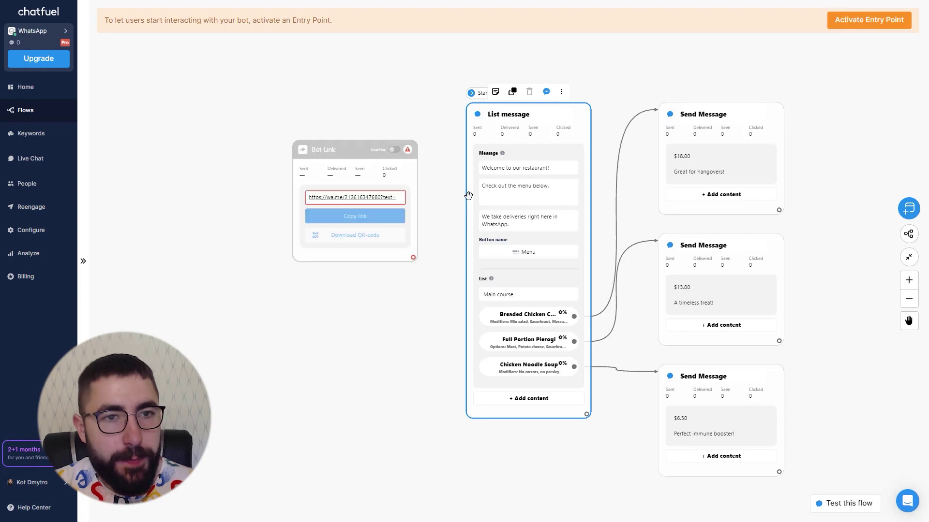
left_click_drag(349, 146, 333, 117)
scroll(377, 168, "up", 3)
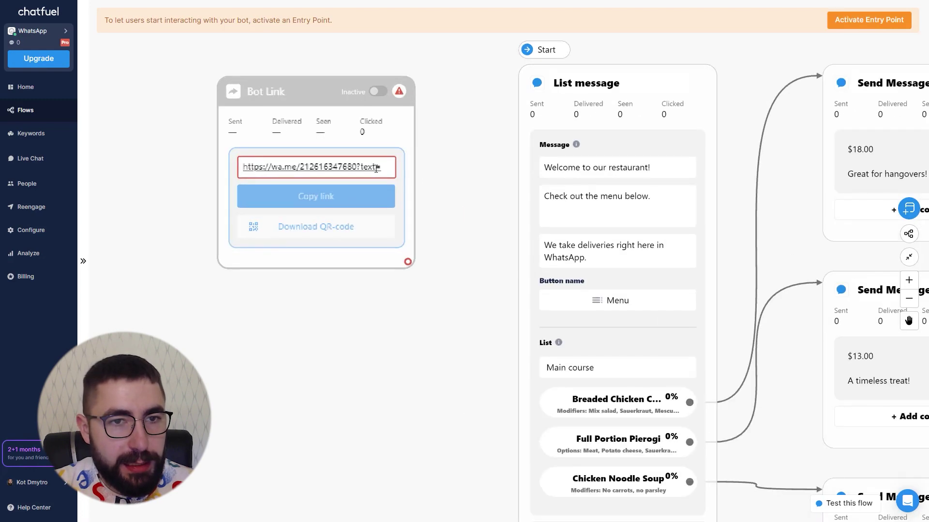
Prefill the Bot Link with 'Hi. I'd like to see the menu.', connect it to the List message, copy its link.
left_click(386, 170)
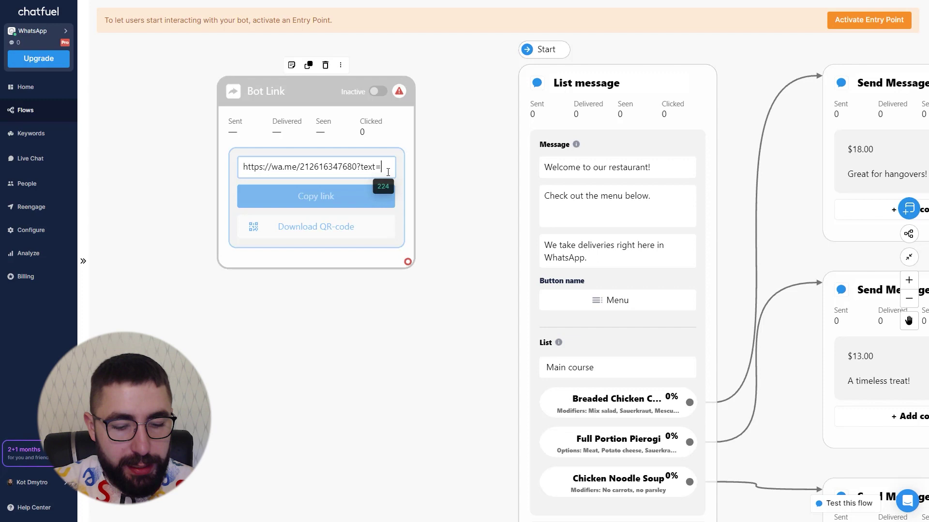
type("Hi. I")
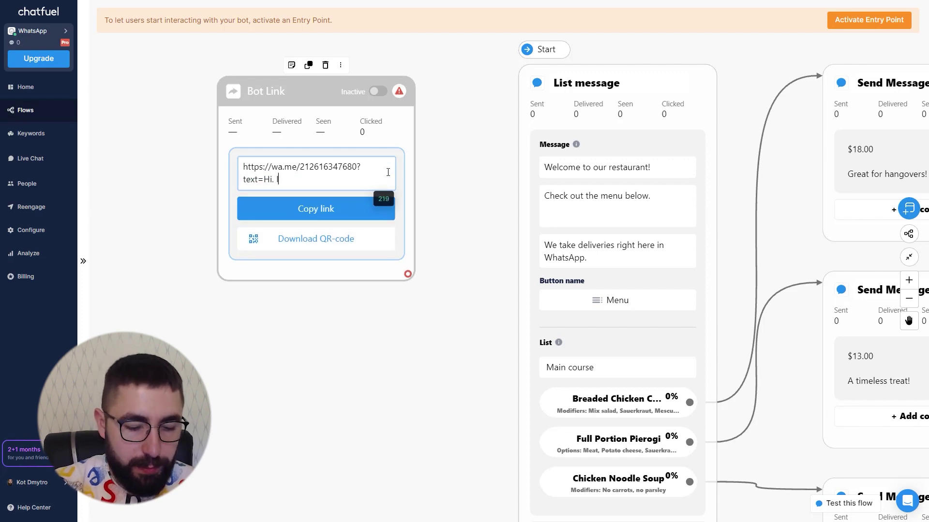
type("'d like to se")
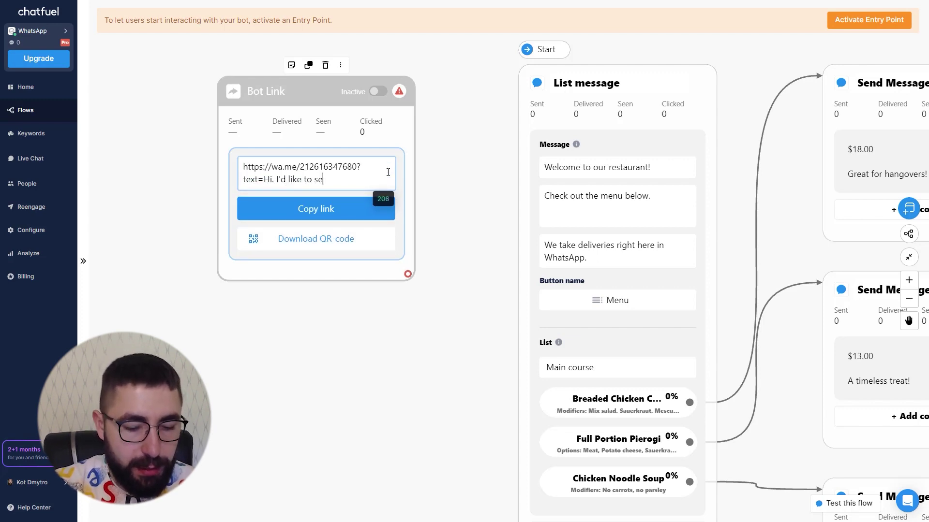
type("e the men")
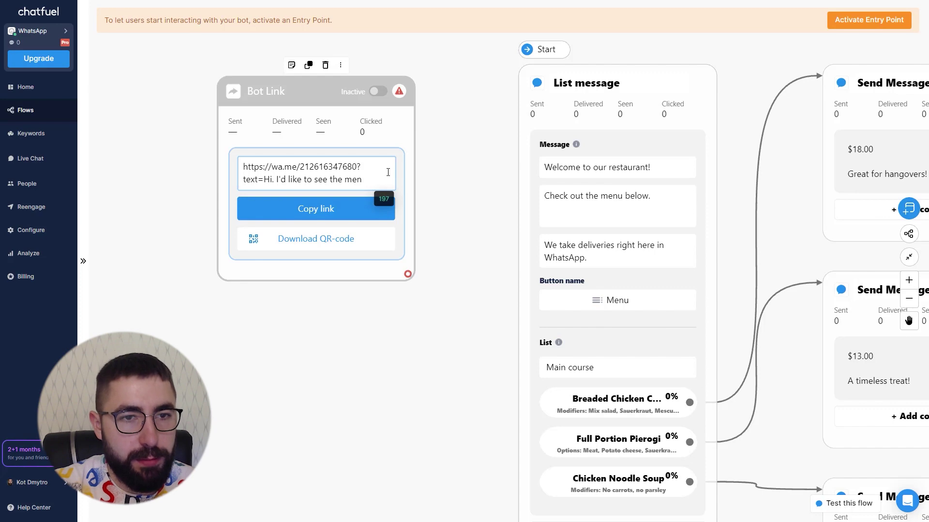
type("iuu.")
left_click(466, 180)
scroll(460, 196, "down", 5)
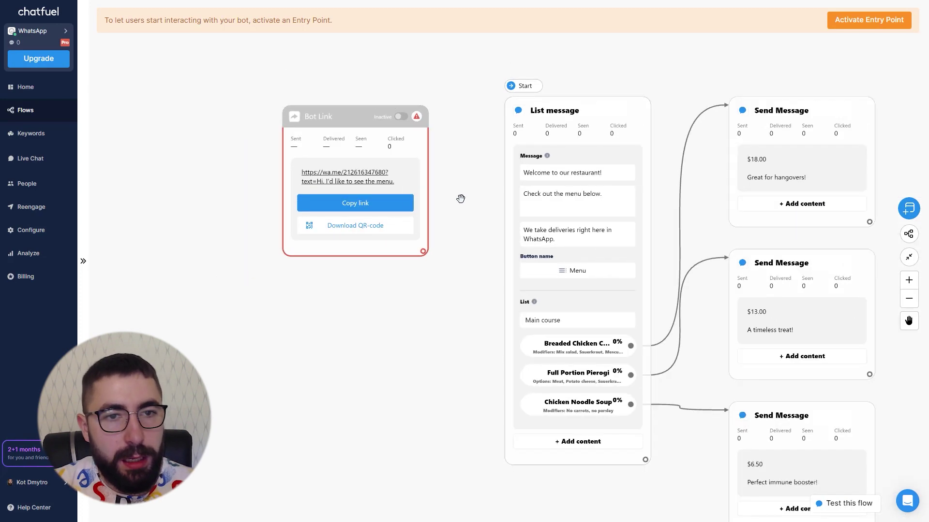
left_click_drag(429, 243, 500, 126)
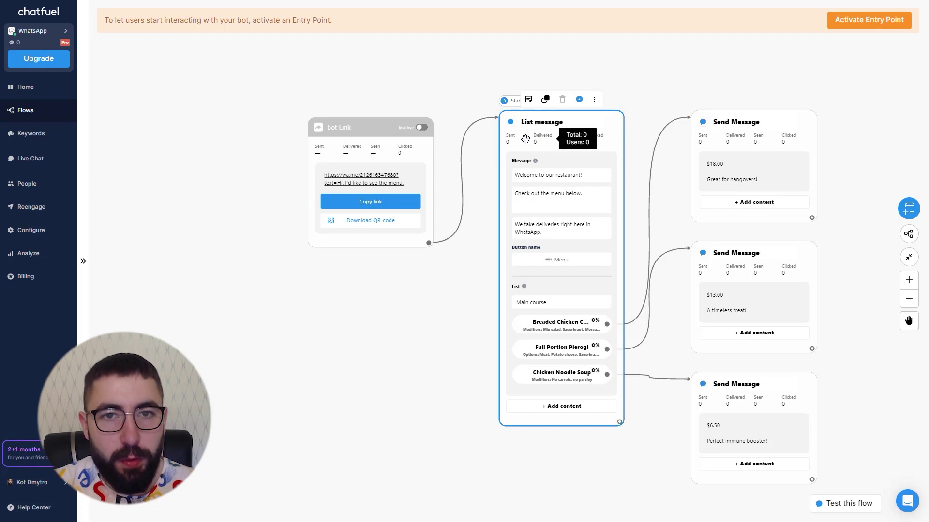
left_click(458, 188)
left_click(366, 206)
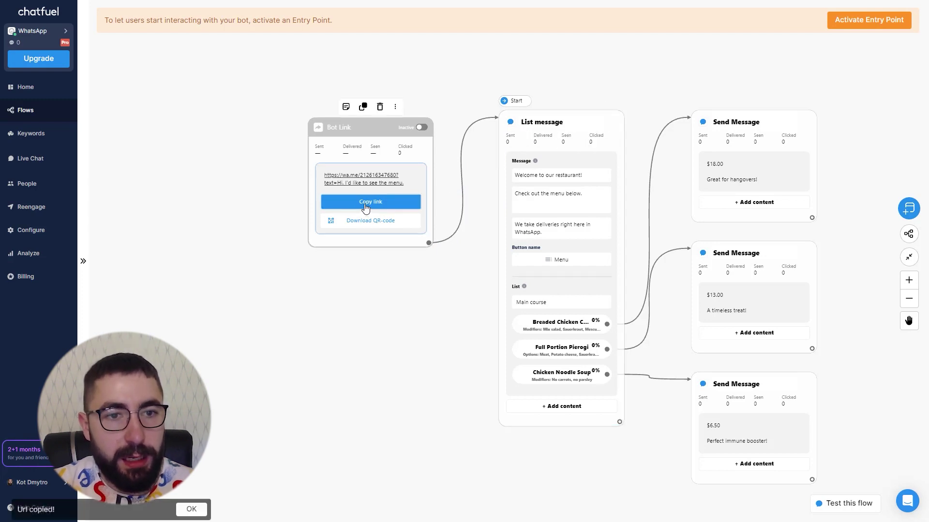
Open the copied bot link in a new tab and send the prefilled menu request.
key("ctrl+t")
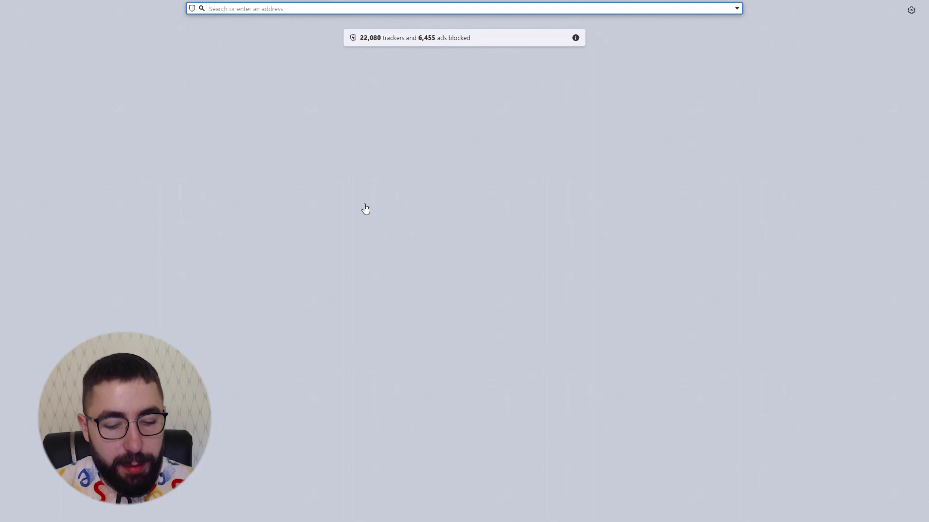
key("ctrl+v")
key("Return")
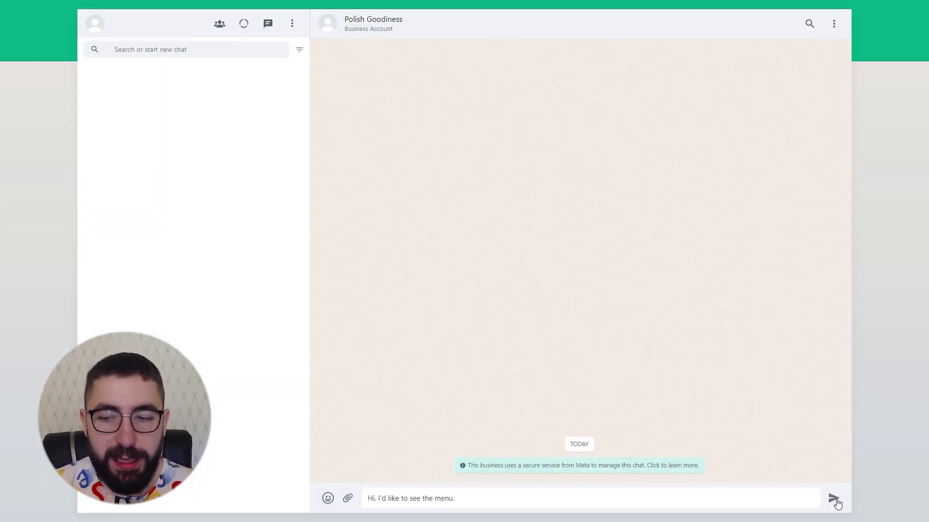
left_click(834, 499)
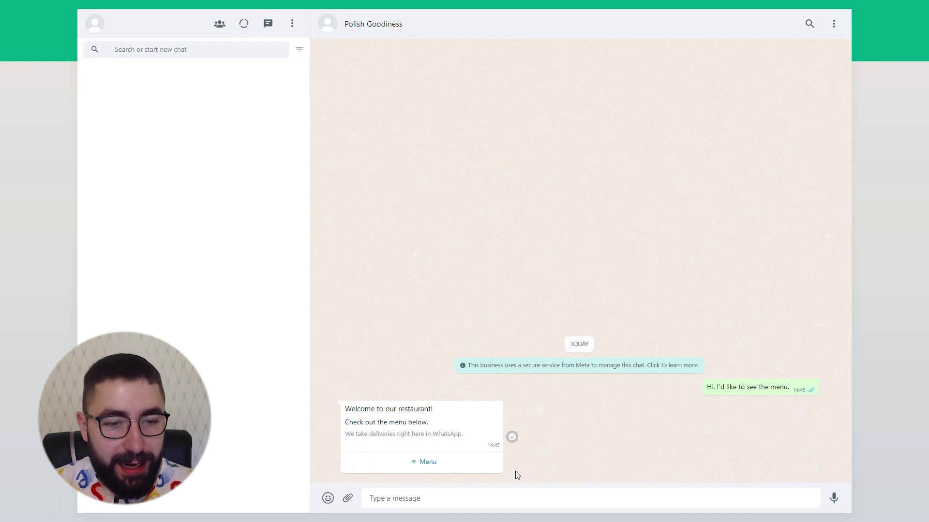
Open the bot's Menu list and select Breaded Chicken Cutlet after trying the other dishes.
left_click(456, 465)
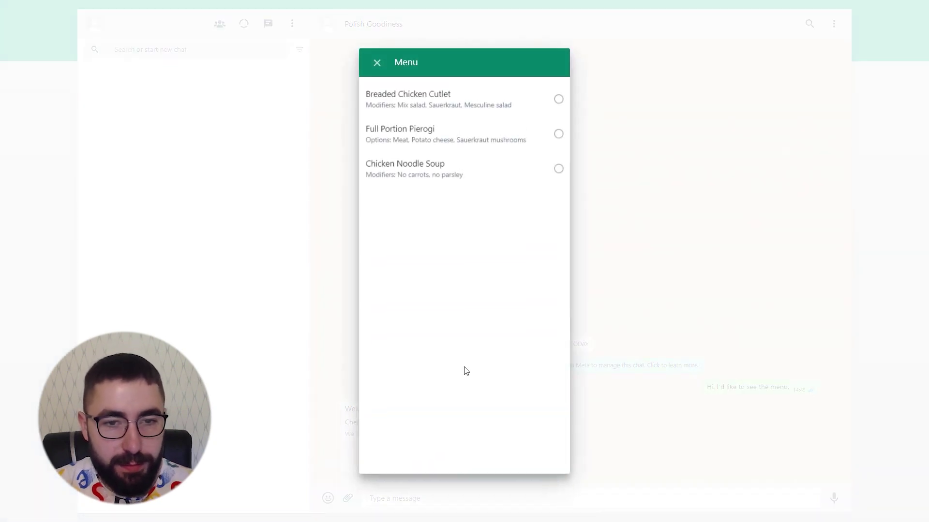
left_click(455, 109)
left_click(455, 136)
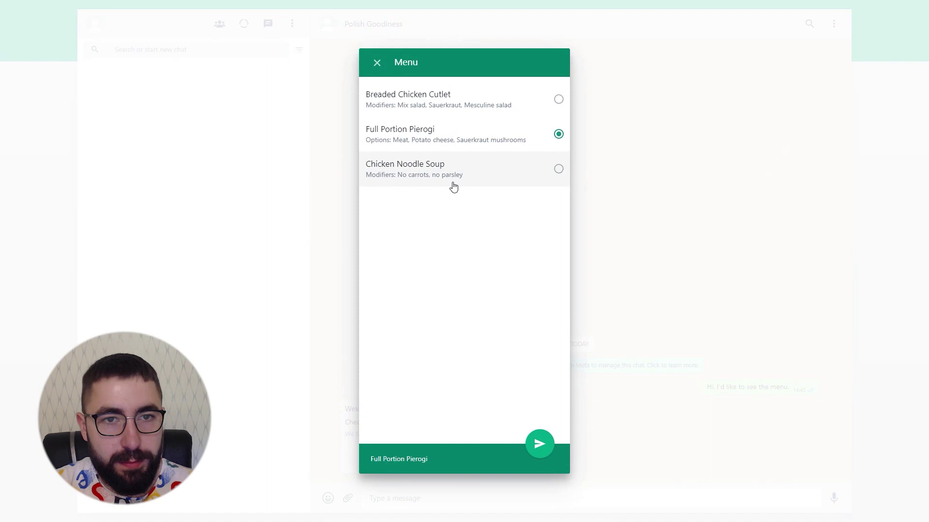
left_click(453, 183)
left_click(456, 143)
left_click(459, 114)
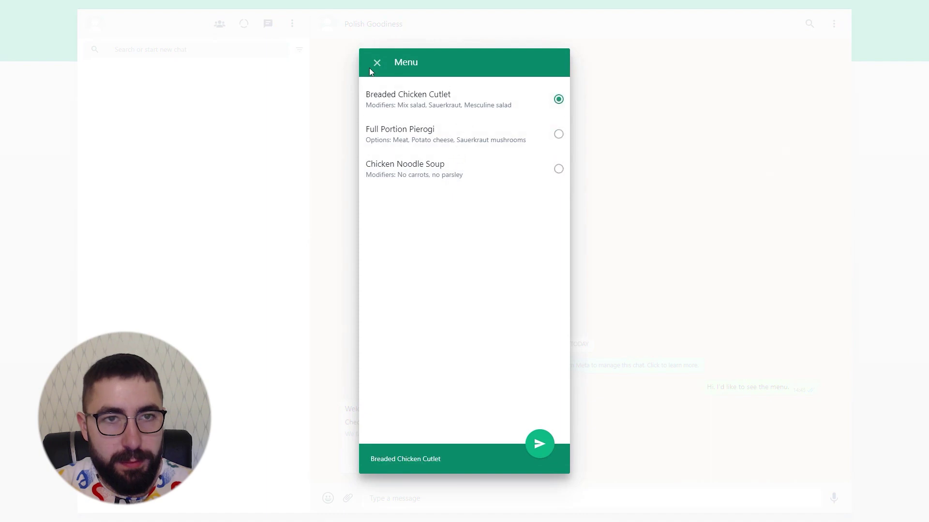